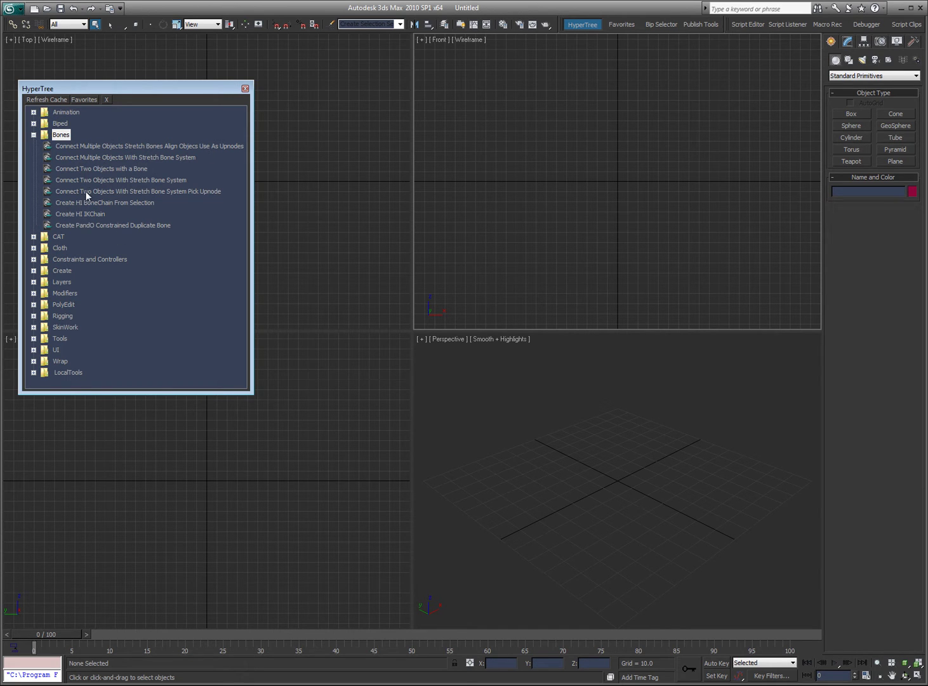
Step: Enlarge the Front viewport and place two Point helpers in the upper part of it
{"action": "left_click", "coordinate": [429, 156]}
{"action": "key", "text": "alt+w"}
{"action": "key", "text": "alt+w"}
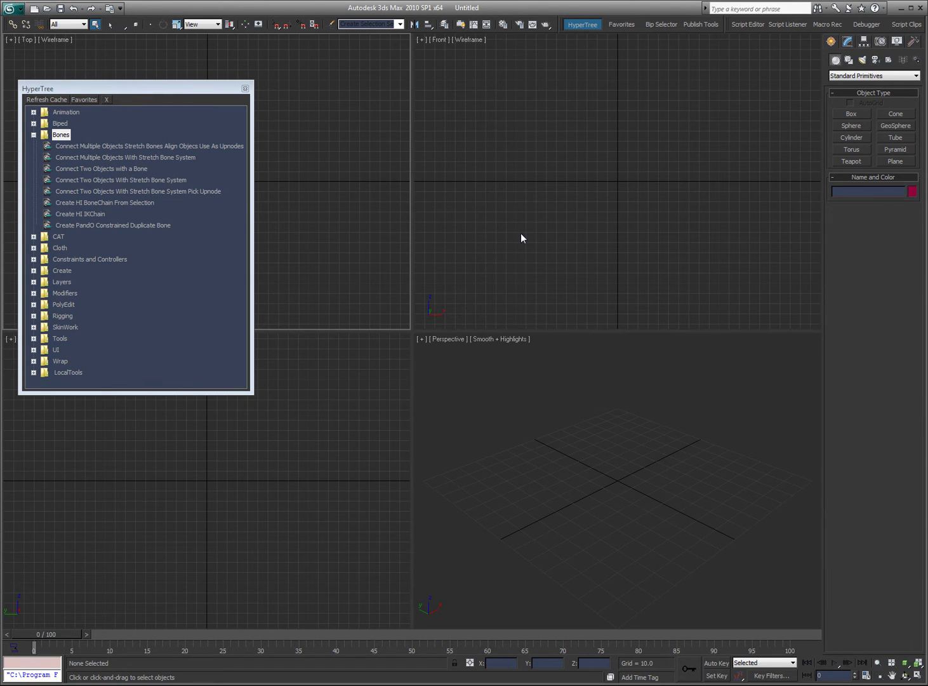
{"action": "key", "text": "alt+w"}
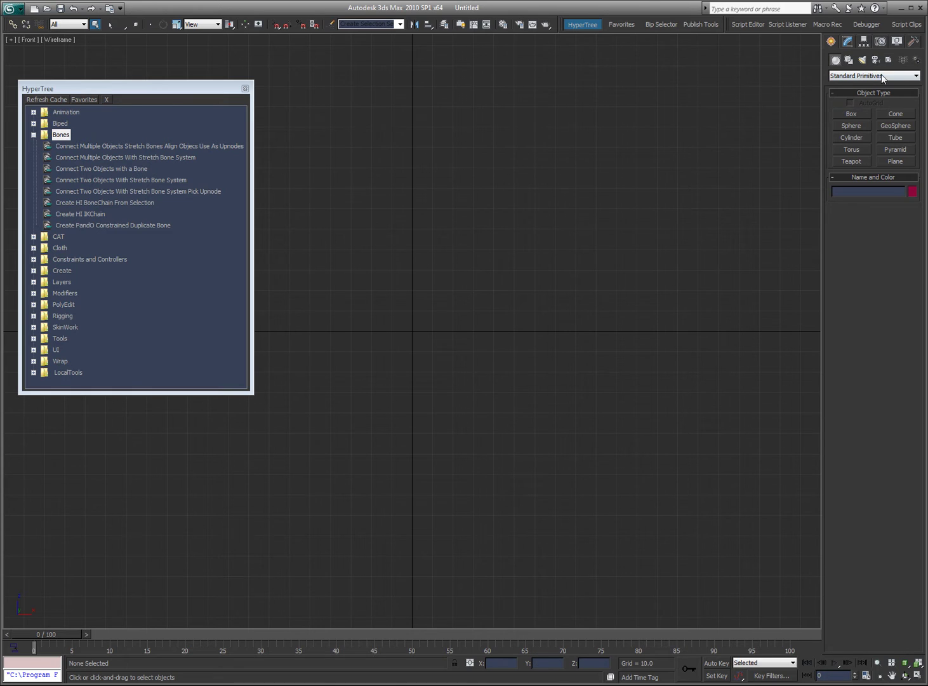
{"action": "left_click", "coordinate": [891, 59]}
{"action": "left_click", "coordinate": [854, 151]}
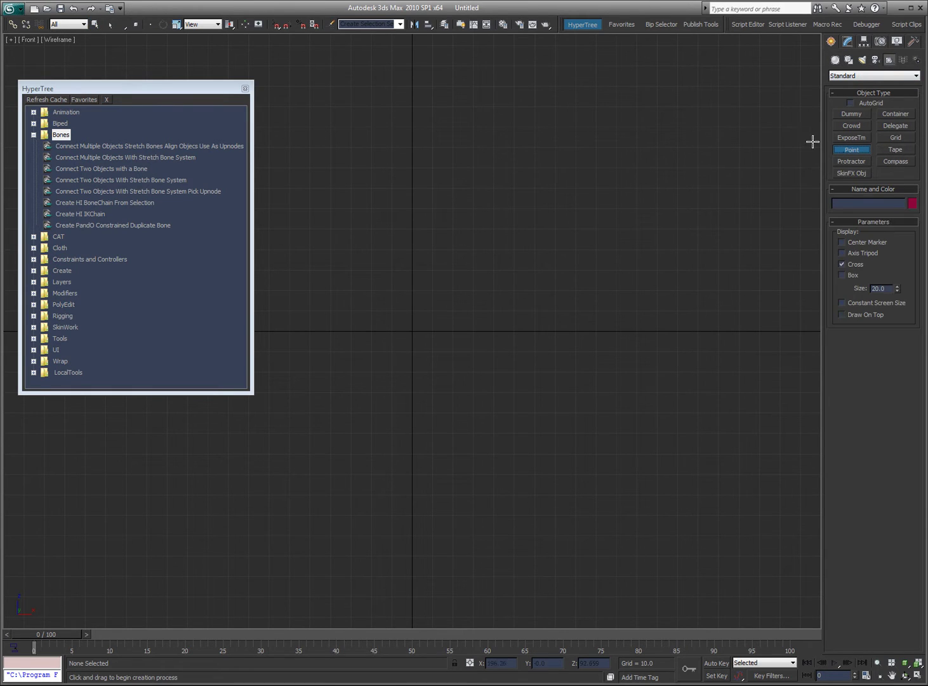
{"action": "left_click_drag", "start_coordinate": [481, 74], "coordinate": [486, 57]}
{"action": "left_click_drag", "start_coordinate": [671, 101], "coordinate": [667, 118]}
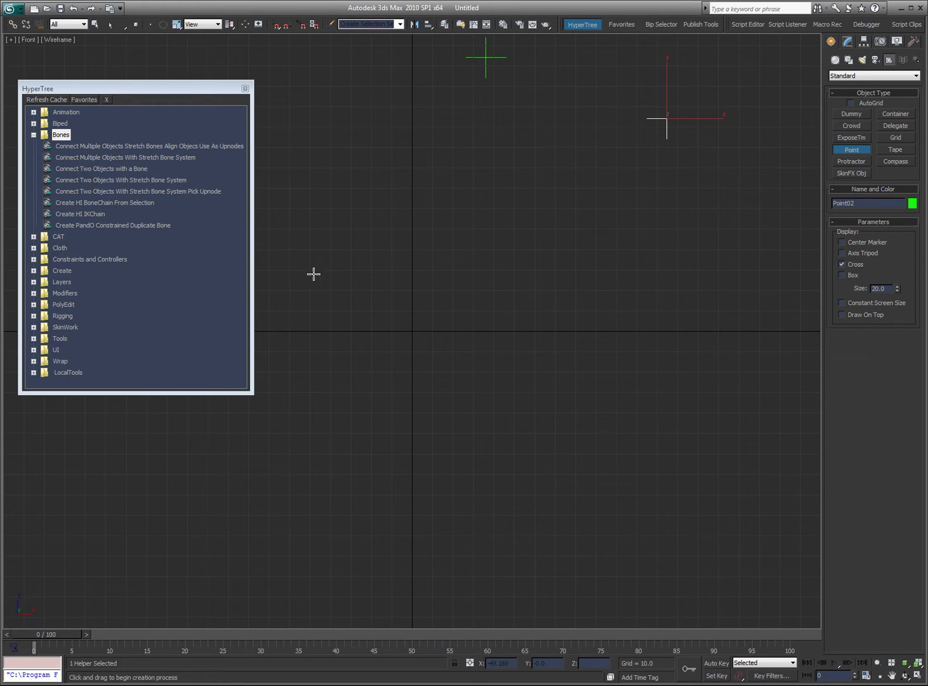
Step: Place four Point helpers in a descending arm-like arc across the middle of the Front view
{"action": "left_click", "coordinate": [347, 264]}
{"action": "left_click", "coordinate": [468, 289]}
{"action": "left_click", "coordinate": [583, 328]}
{"action": "left_click_drag", "start_coordinate": [635, 413], "coordinate": [662, 447]}
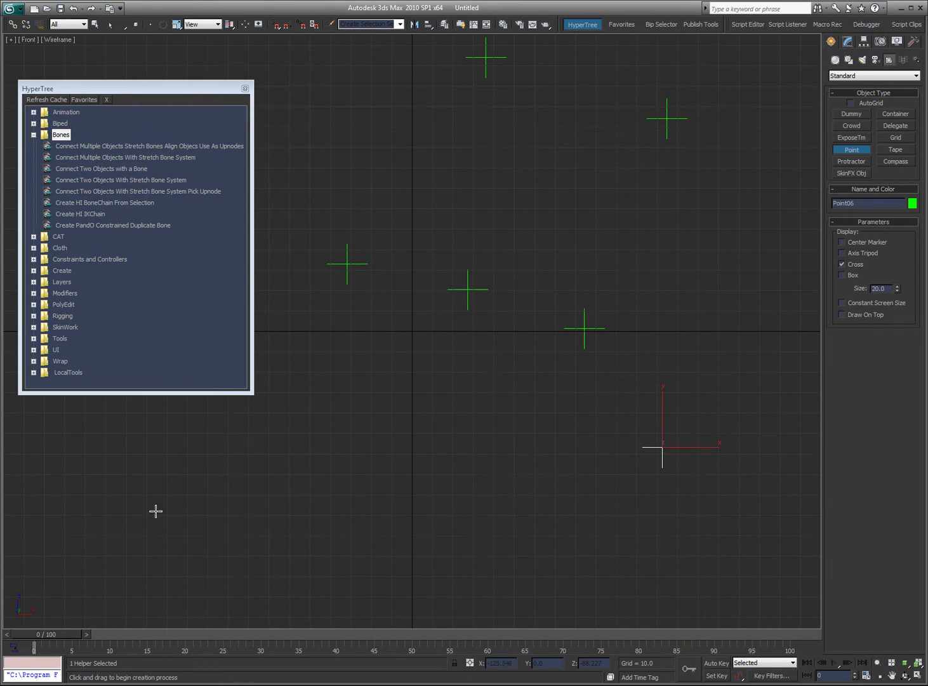
Step: Place six Point helpers in a shallow curve along the lower part of the view and end helper creation
{"action": "left_click", "coordinate": [92, 540]}
{"action": "left_click", "coordinate": [181, 563]}
{"action": "left_click", "coordinate": [286, 577]}
{"action": "left_click", "coordinate": [391, 573]}
{"action": "left_click", "coordinate": [460, 569]}
{"action": "left_click", "coordinate": [533, 545]}
{"action": "right_click", "coordinate": [580, 498]}
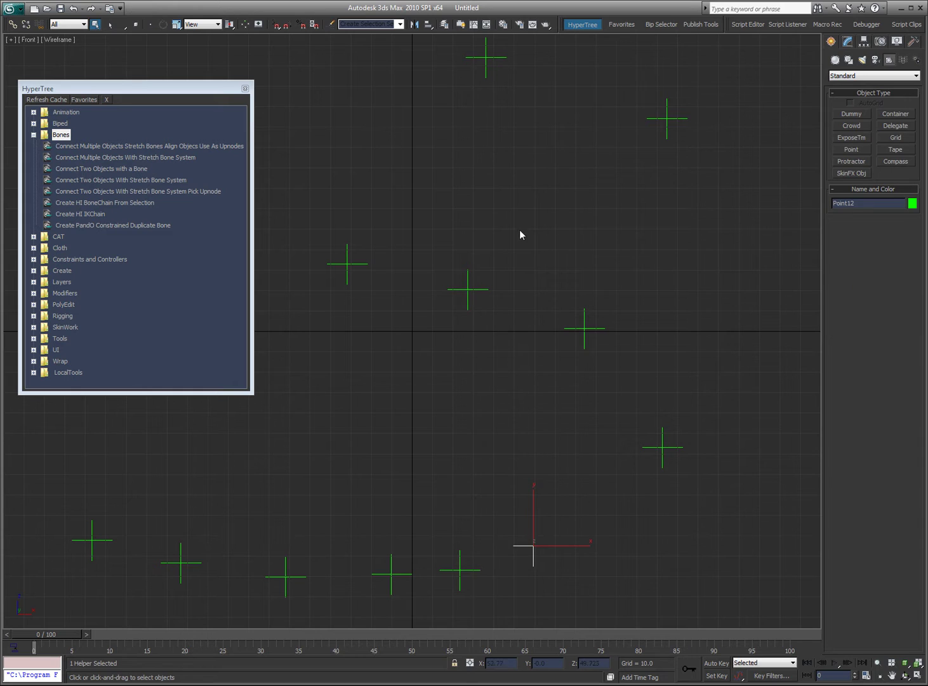
{"action": "left_click", "coordinate": [512, 228]}
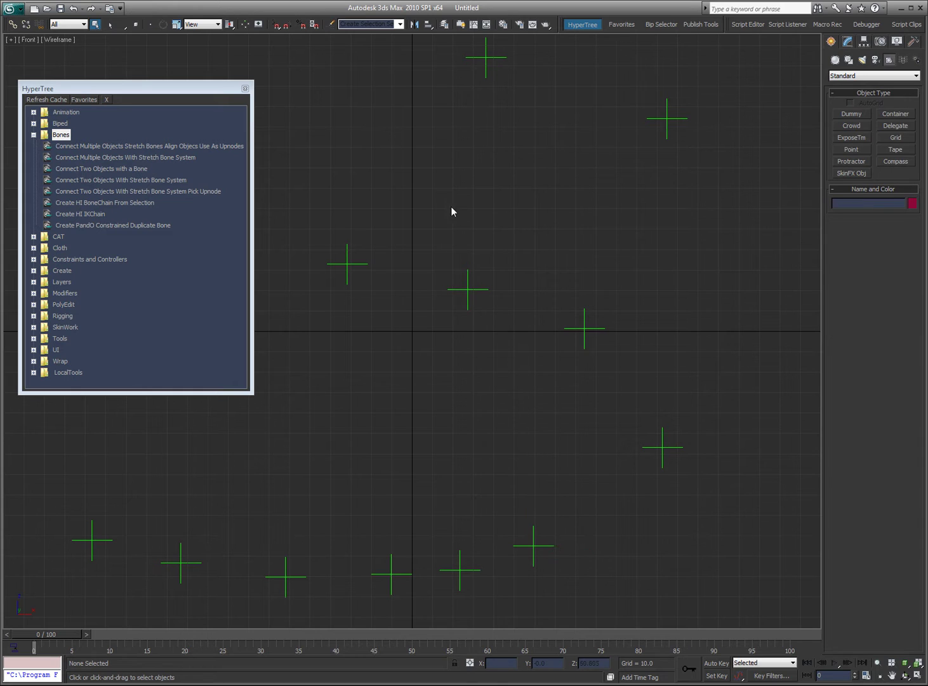
{"action": "left_click", "coordinate": [101, 146]}
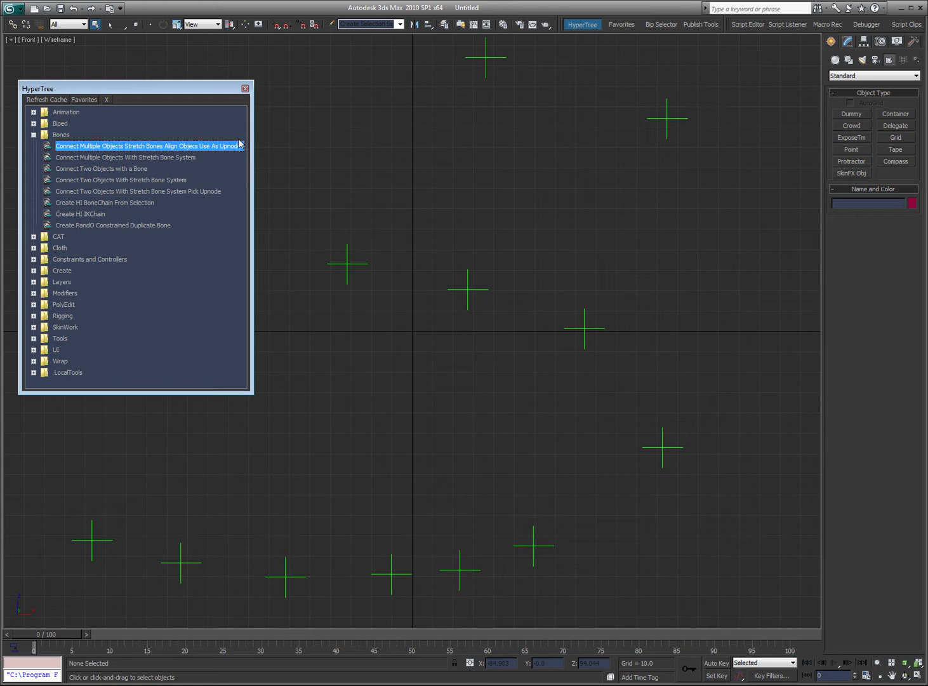
{"action": "left_click", "coordinate": [442, 130]}
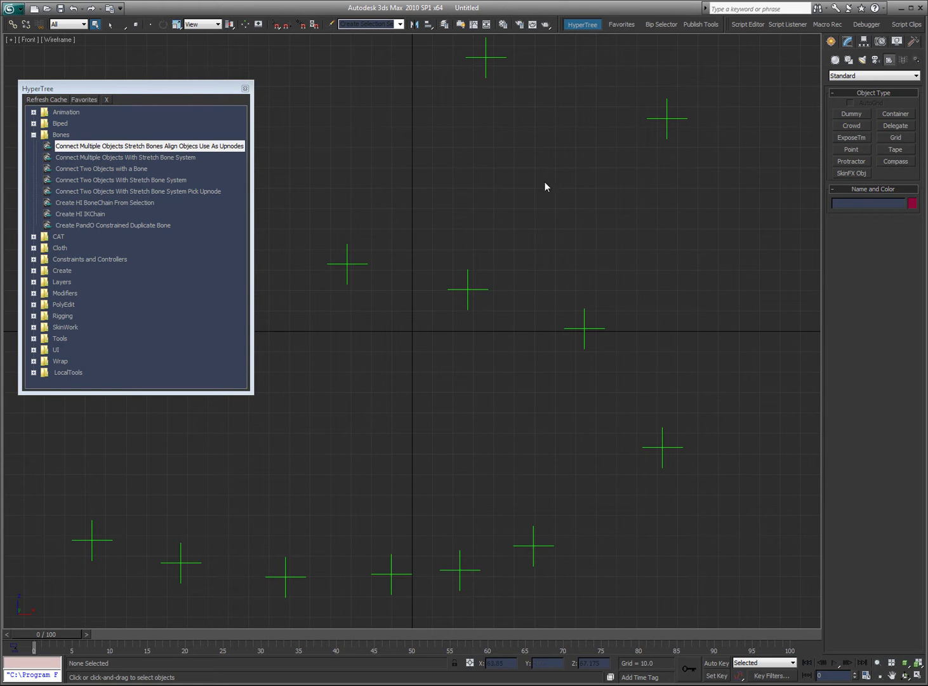
{"action": "left_click_drag", "start_coordinate": [558, 64], "coordinate": [468, 104]}
{"action": "middle_click_drag", "start_coordinate": [467, 104], "coordinate": [558, 204], "text": "alt"}
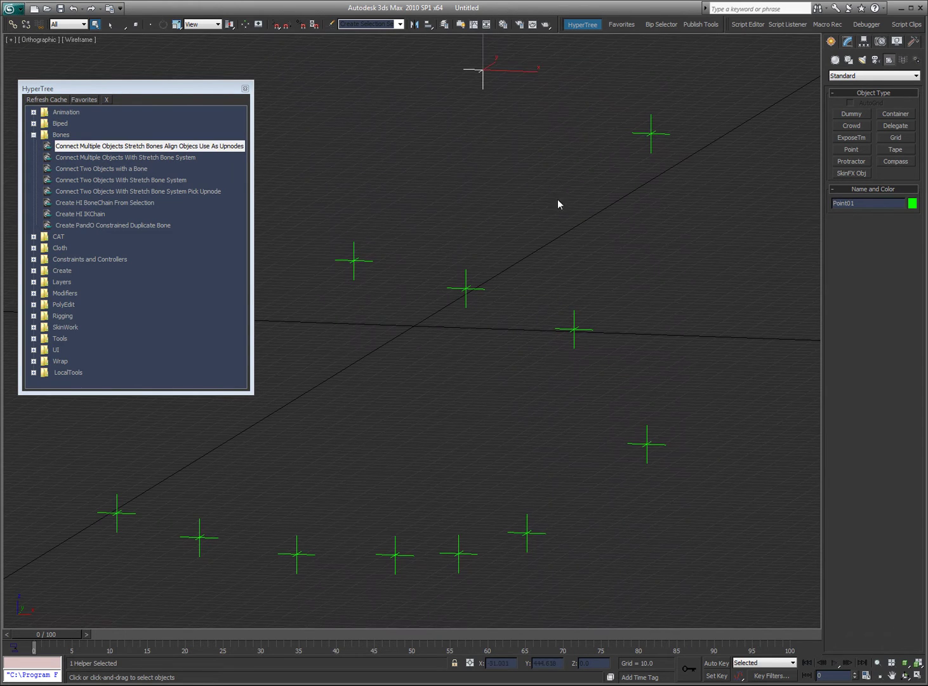
{"action": "left_click", "coordinate": [441, 203]}
{"action": "left_click_drag", "start_coordinate": [424, 181], "coordinate": [341, 282]}
{"action": "left_click", "coordinate": [476, 282], "text": "ctrl"}
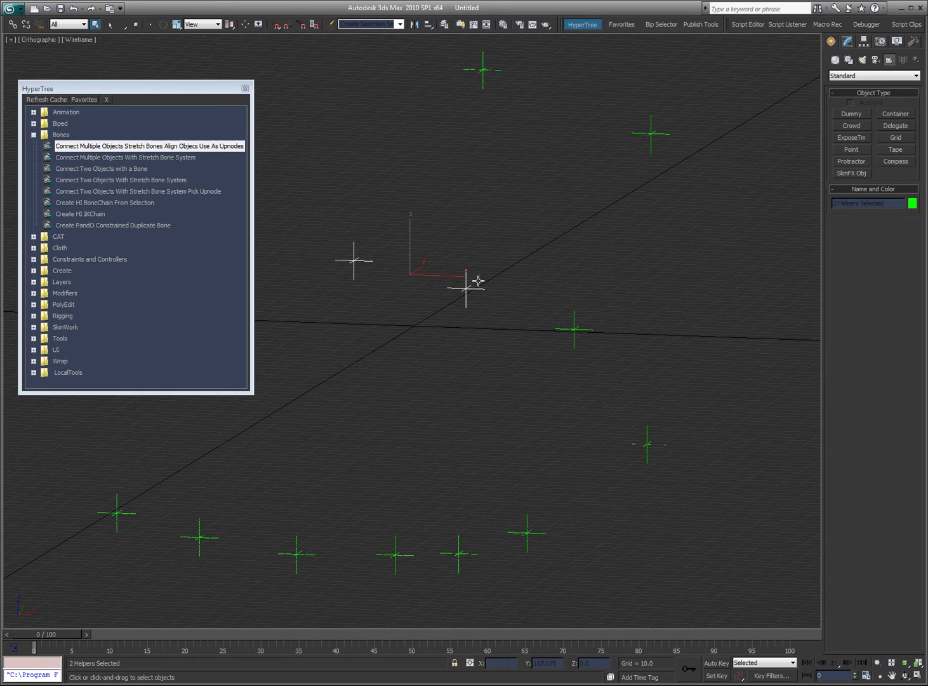
{"action": "left_click", "coordinate": [511, 209]}
Step: Connect the four middle-arc helpers with Connect Multiple Objects Stretch Bones Align Objecs Use As Upnodes, selecting them in order with the Paint region
{"action": "right_click", "coordinate": [511, 209]}
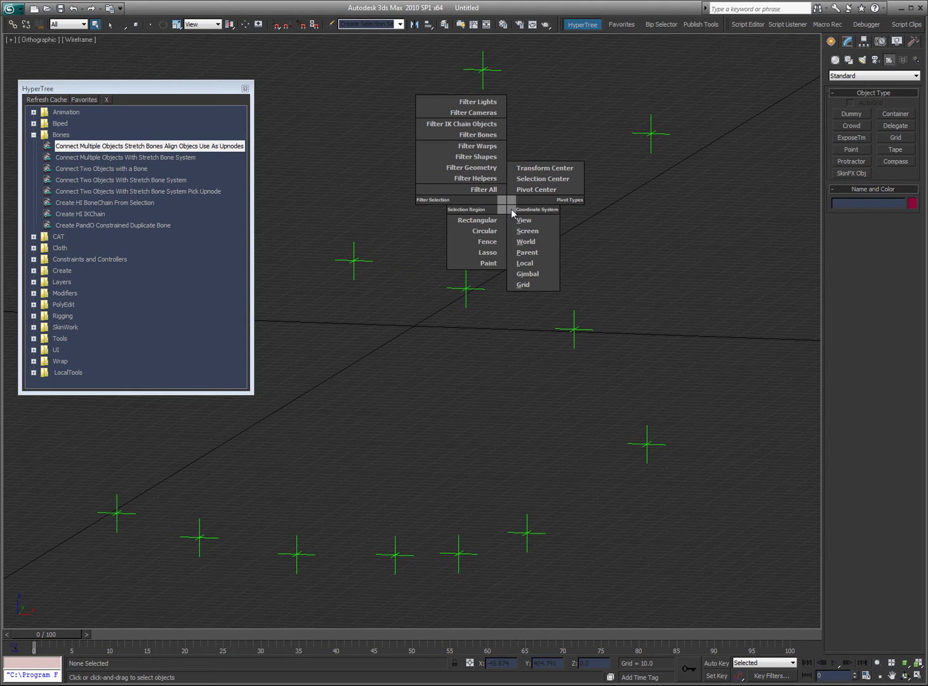
{"action": "left_click", "coordinate": [488, 262]}
{"action": "mouse_move", "coordinate": [410, 222]}
{"action": "left_mouse_down"}
{"action": "mouse_move", "coordinate": [369, 257]}
{"action": "mouse_move", "coordinate": [487, 293]}
{"action": "mouse_move", "coordinate": [628, 411]}
{"action": "mouse_move", "coordinate": [648, 446]}
{"action": "left_mouse_up"}
{"action": "key", "text": "g"}
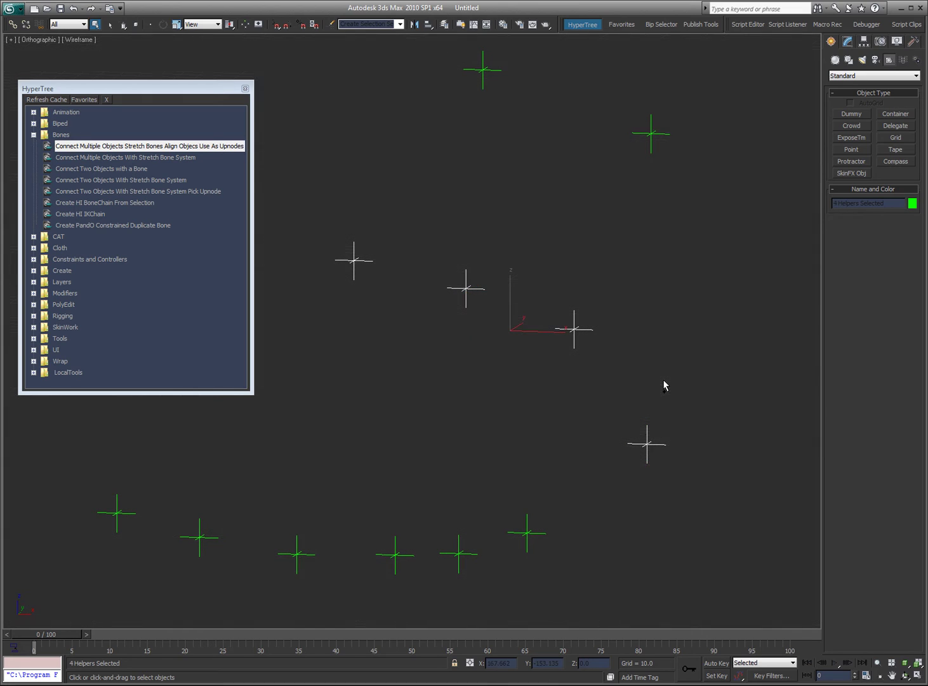
{"action": "double_click", "coordinate": [168, 149]}
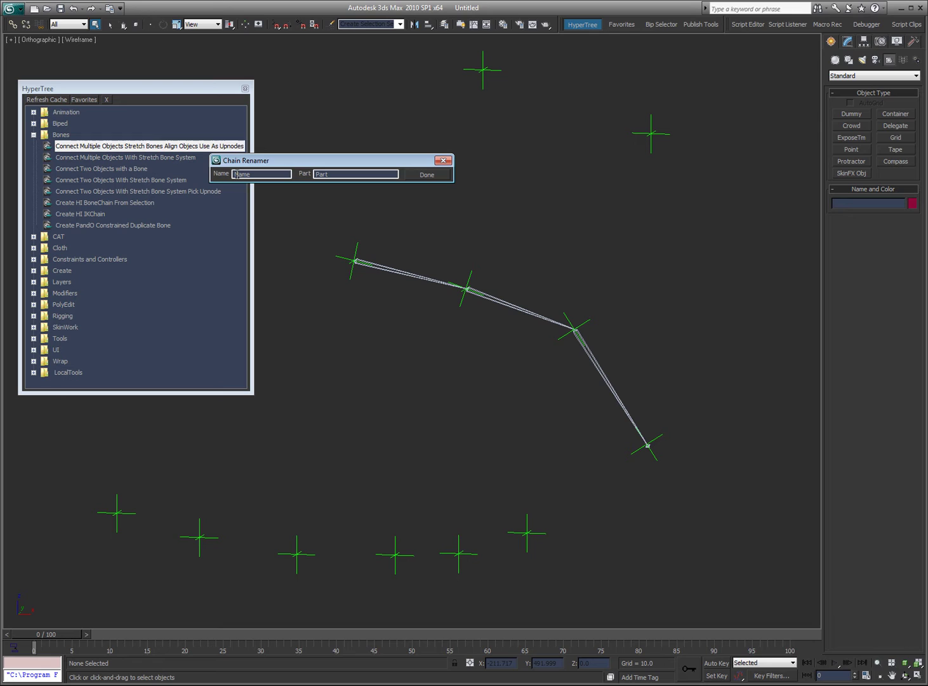
{"action": "left_click_drag", "start_coordinate": [268, 164], "coordinate": [393, 195]}
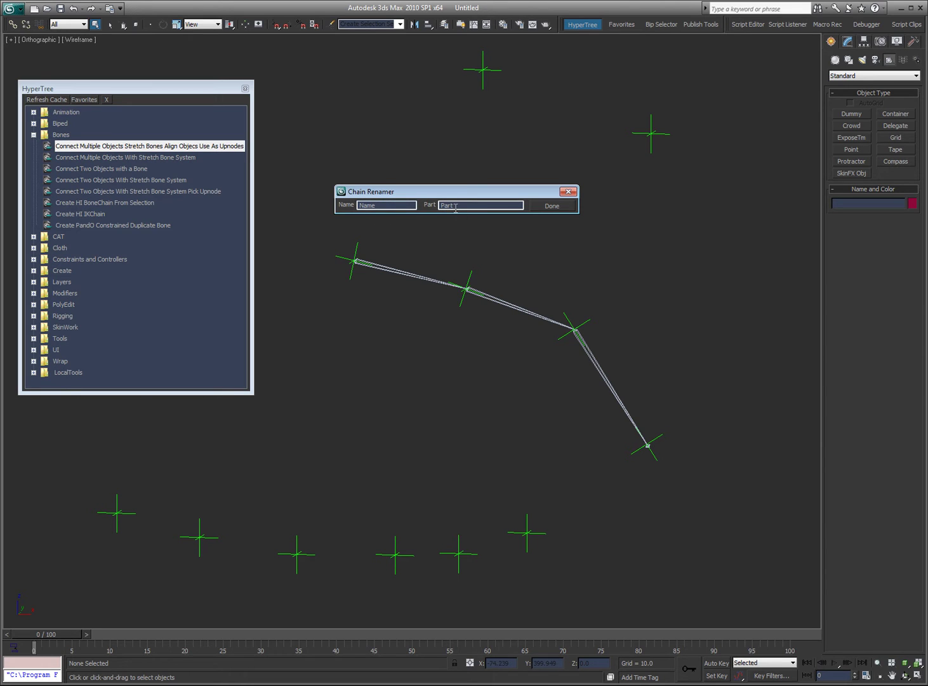
Step: Name the new chain Player with the part name LeftArm in the Chain Renamer
{"action": "double_click", "coordinate": [379, 203]}
{"action": "type", "text": "Player"}
{"action": "double_click", "coordinate": [452, 205]}
{"action": "type", "text": "LeftArm"}
{"action": "left_click", "coordinate": [540, 207]}
Step: Test-move the second left-arm control and display the enlarged bone chain with smooth shading
{"action": "left_click", "coordinate": [470, 284]}
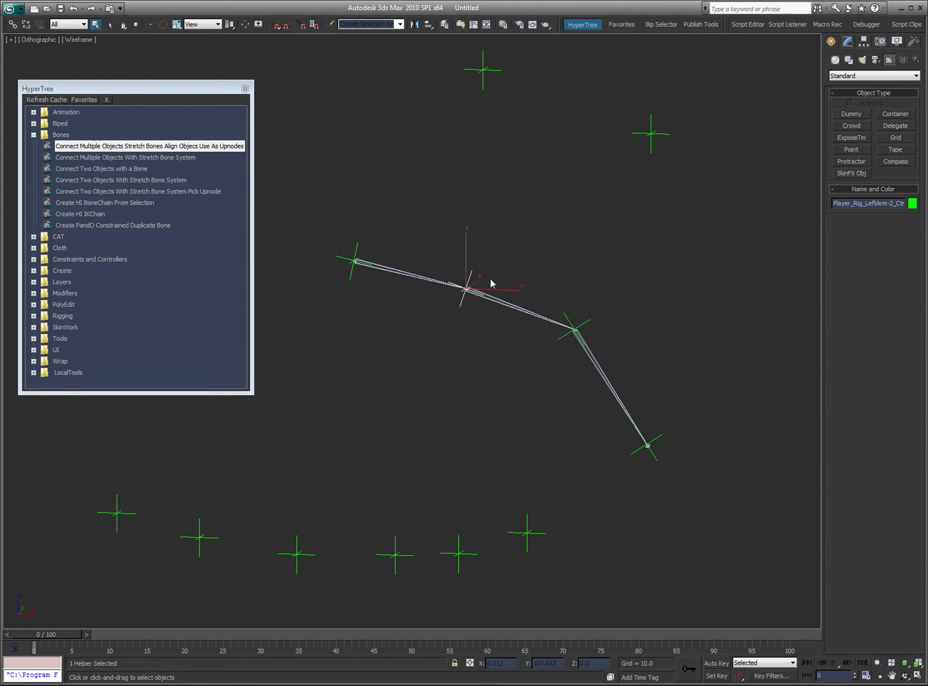
{"action": "key", "text": "w"}
{"action": "mouse_move", "coordinate": [483, 277]}
{"action": "left_mouse_down"}
{"action": "mouse_move", "coordinate": [513, 195]}
{"action": "mouse_move", "coordinate": [504, 171]}
{"action": "mouse_move", "coordinate": [482, 276]}
{"action": "left_mouse_up"}
{"action": "key", "text": "F3"}
{"action": "key", "text": "ctrl+w"}
{"action": "left_click_drag", "start_coordinate": [329, 209], "coordinate": [656, 463]}
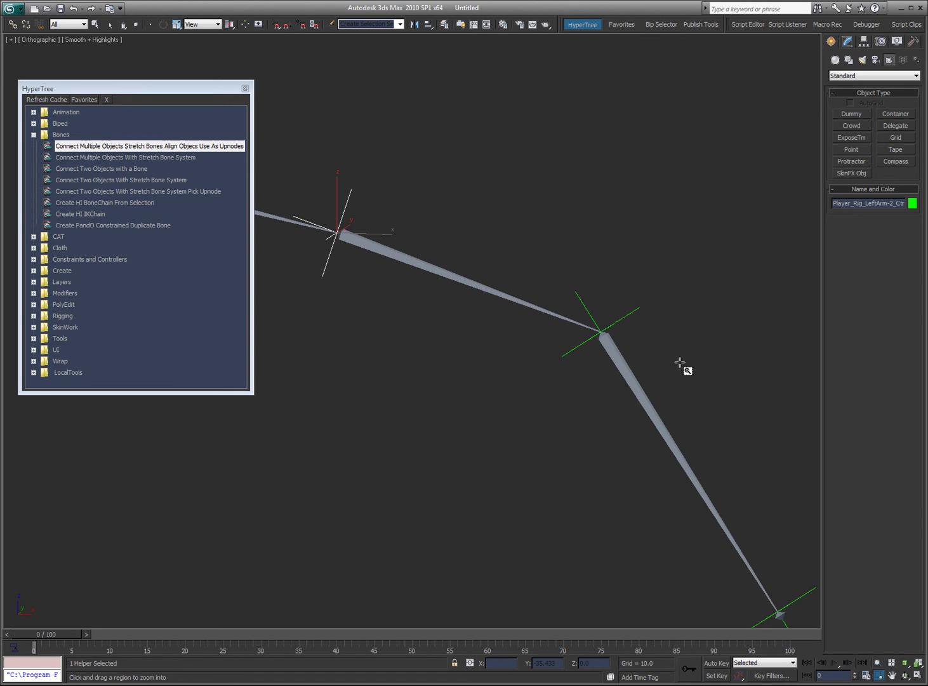
Step: Test moving and rotating the third left-arm control, with edged faces turned on in the viewport
{"action": "key", "text": "w"}
{"action": "left_click_drag", "start_coordinate": [600, 314], "coordinate": [668, 303]}
{"action": "key", "text": "F4"}
{"action": "key", "text": "e"}
{"action": "scroll", "coordinate": [657, 262], "scroll_direction": "down", "scroll_amount": 5}
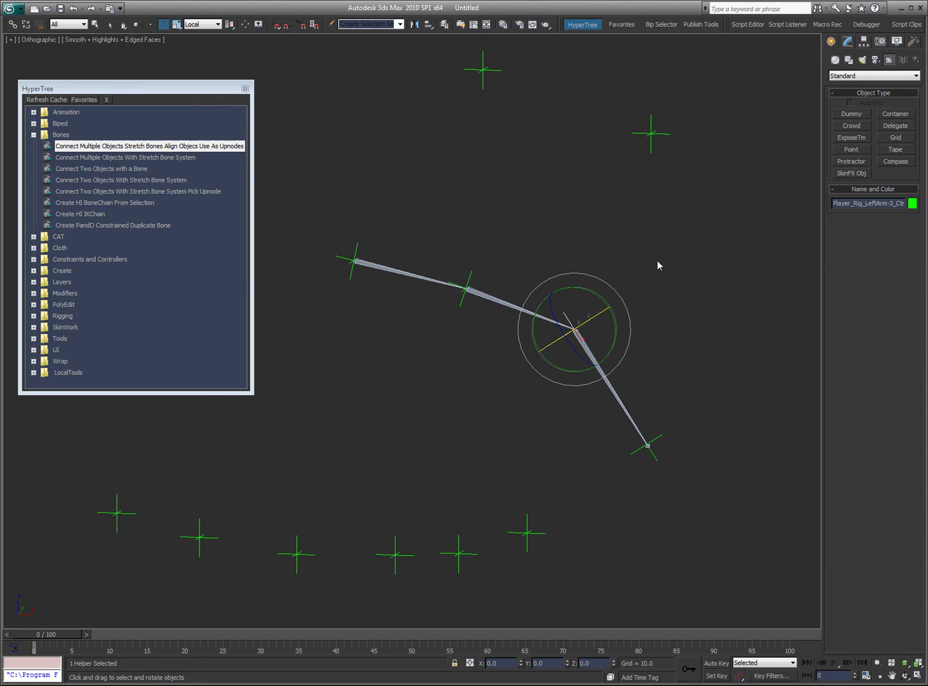
Step: Delete the entire bone chain between the four arm helpers, keeping the helpers
{"action": "left_click", "coordinate": [692, 394]}
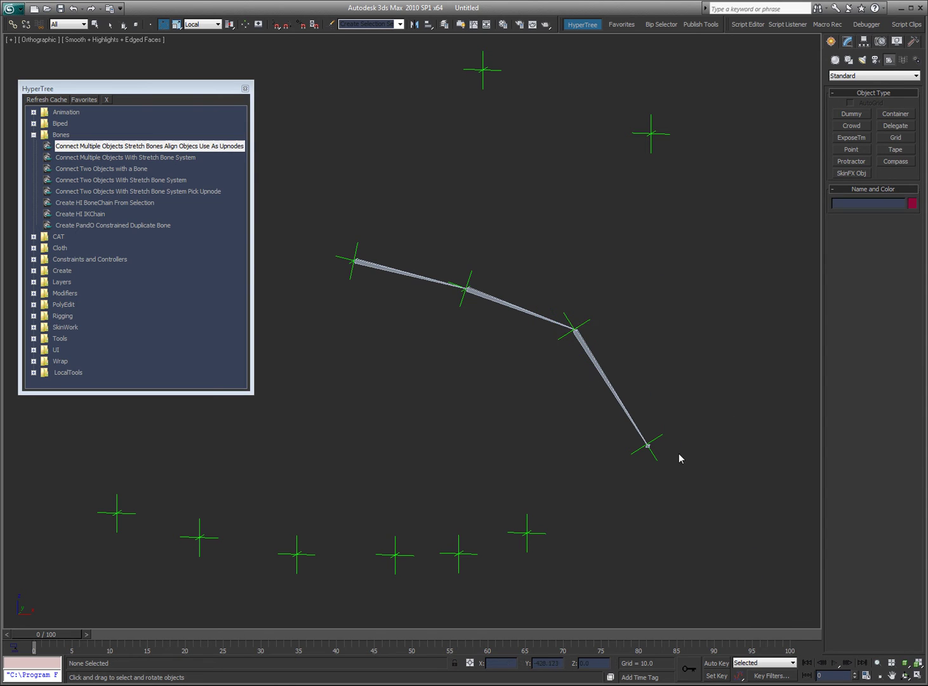
{"action": "double_click", "coordinate": [392, 269]}
{"action": "key", "text": "Delete"}
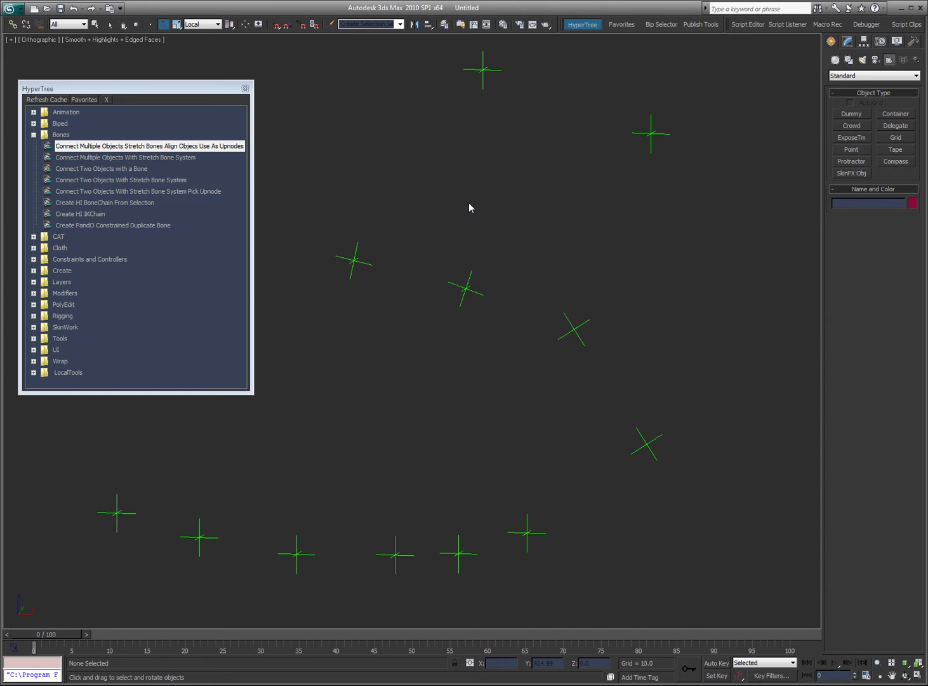
Step: Connect the four arm helpers using Connect Multiple Objects With Stretch Bone System, accepting the names Player and LeftArm
{"action": "left_click", "coordinate": [137, 158]}
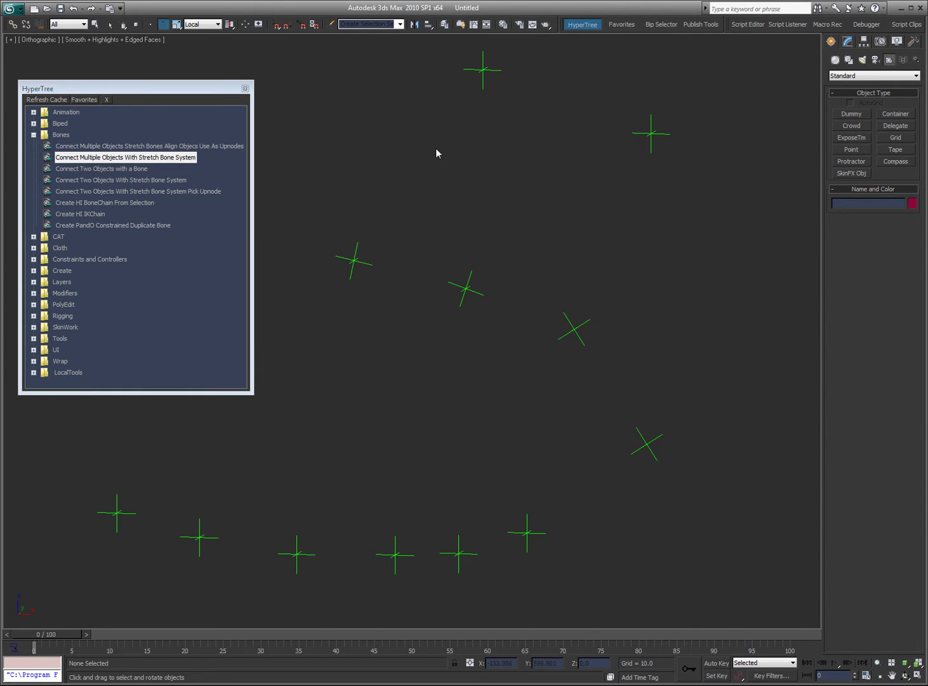
{"action": "mouse_move", "coordinate": [440, 143]}
{"action": "left_mouse_down"}
{"action": "mouse_move", "coordinate": [358, 237]}
{"action": "mouse_move", "coordinate": [537, 311]}
{"action": "mouse_move", "coordinate": [641, 444]}
{"action": "left_mouse_up"}
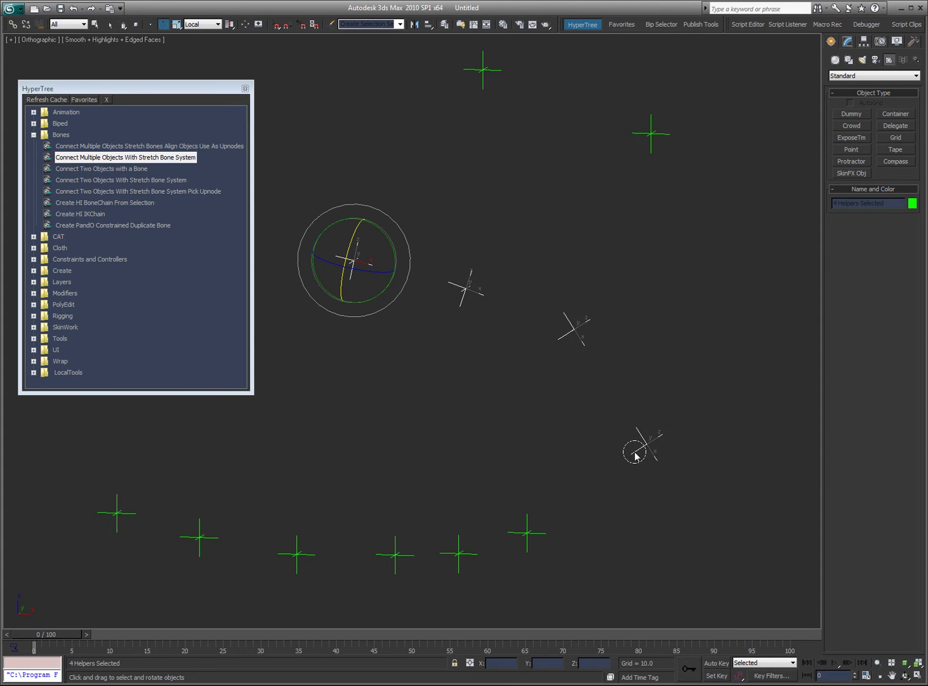
{"action": "left_click", "coordinate": [151, 160]}
{"action": "double_click", "coordinate": [150, 160]}
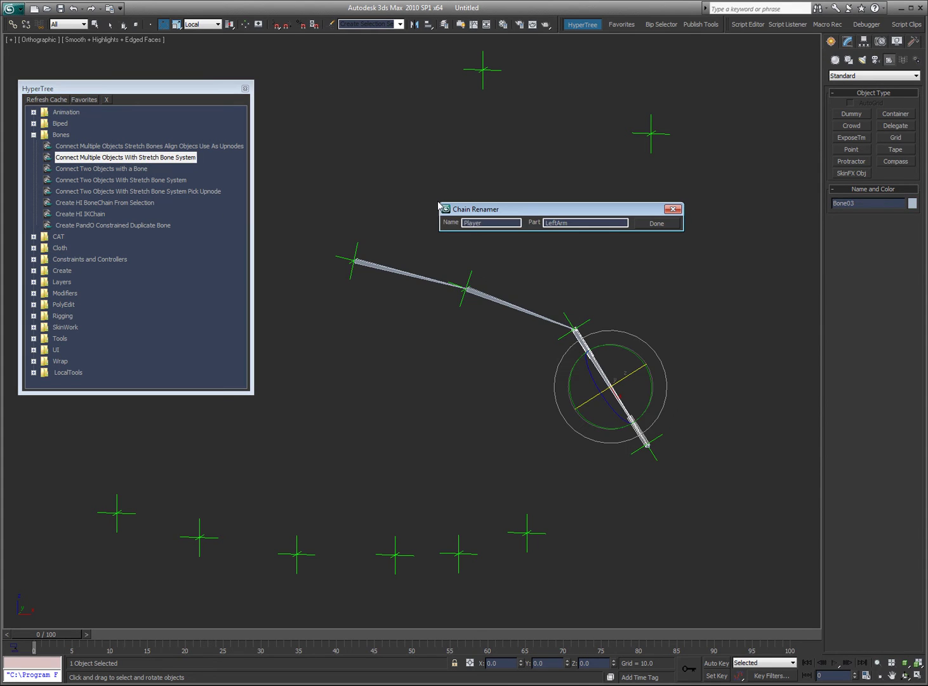
{"action": "left_click", "coordinate": [657, 225]}
Step: Test the new stretch chain by moving and rotating its third arm control, cancelling each transform
{"action": "left_click", "coordinate": [588, 321]}
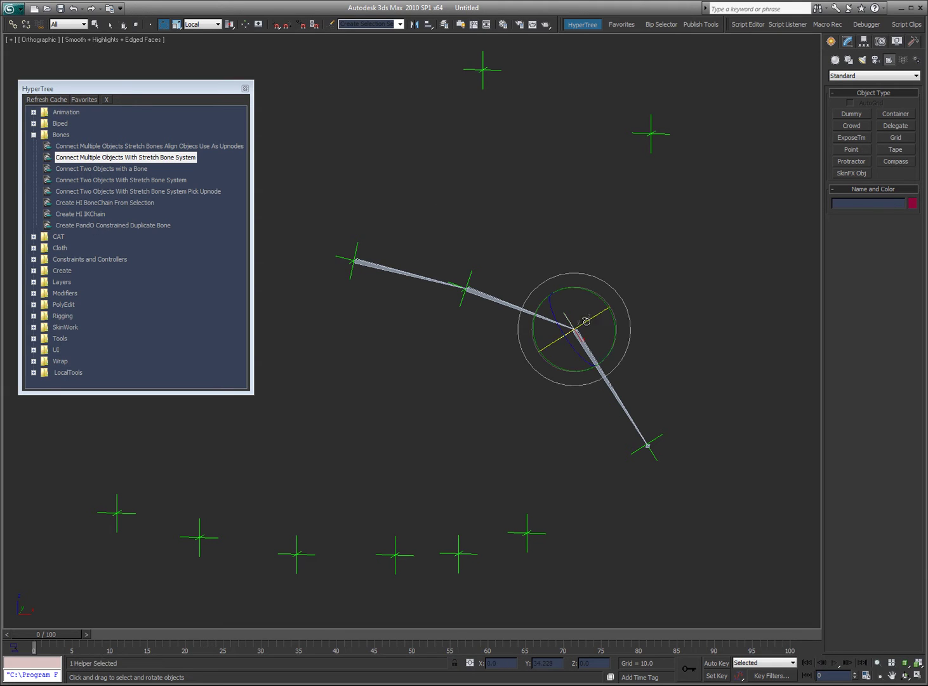
{"action": "key", "text": "w"}
{"action": "mouse_move", "coordinate": [596, 338]}
{"action": "left_mouse_down"}
{"action": "mouse_move", "coordinate": [574, 305]}
{"action": "mouse_move", "coordinate": [591, 324]}
{"action": "mouse_move", "coordinate": [567, 321]}
{"action": "mouse_move", "coordinate": [587, 324]}
{"action": "left_mouse_up"}
{"action": "right_click", "coordinate": [590, 325]}
{"action": "key", "text": "e"}
{"action": "right_click", "coordinate": [586, 325]}
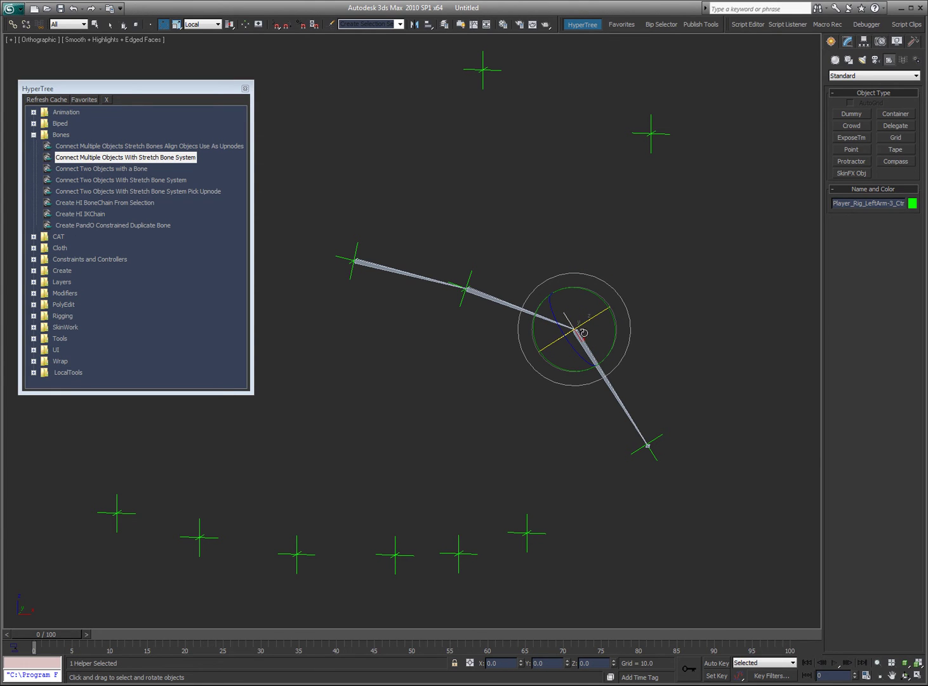
Step: Delete the stretch bone chain from the four arm helpers
{"action": "left_click", "coordinate": [639, 284]}
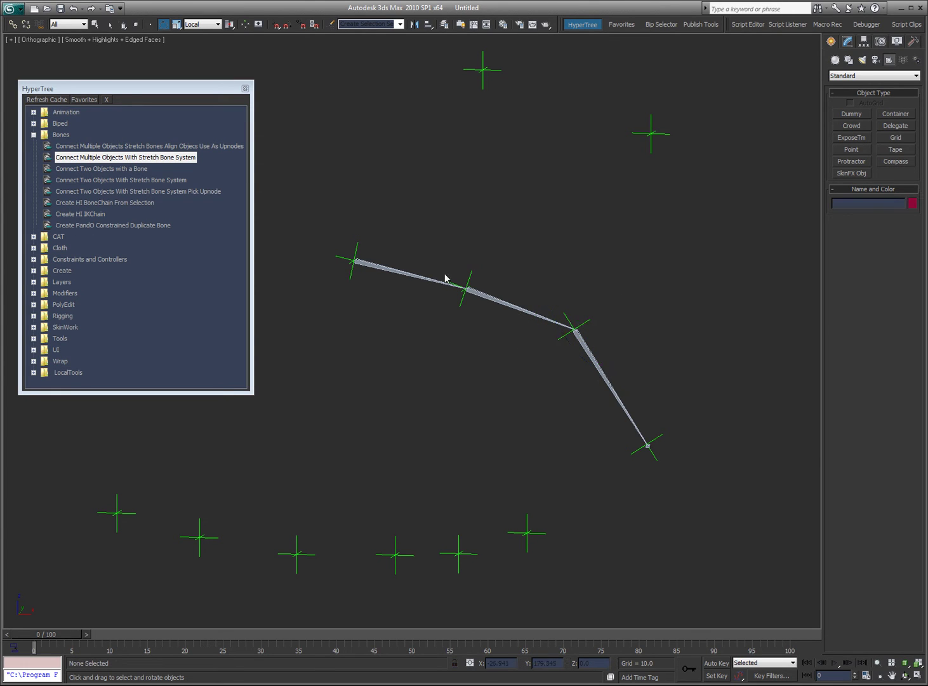
{"action": "double_click", "coordinate": [408, 272]}
{"action": "key", "text": "Delete"}
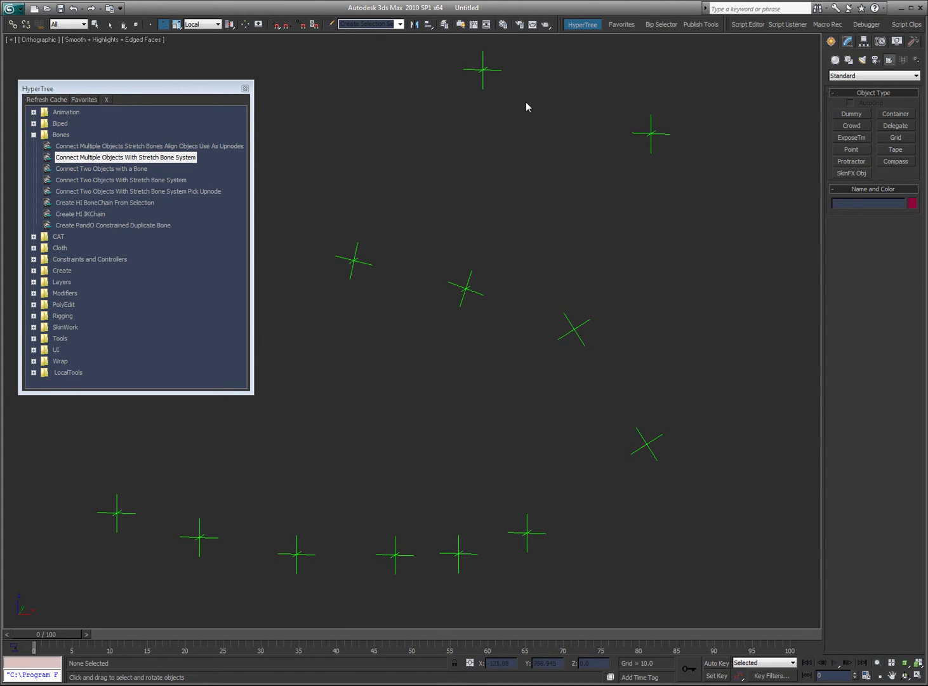
Step: In the Front view, join the two uppermost helpers using Connect Two Objects with a Bone, starting from the left one
{"action": "left_click", "coordinate": [482, 70]}
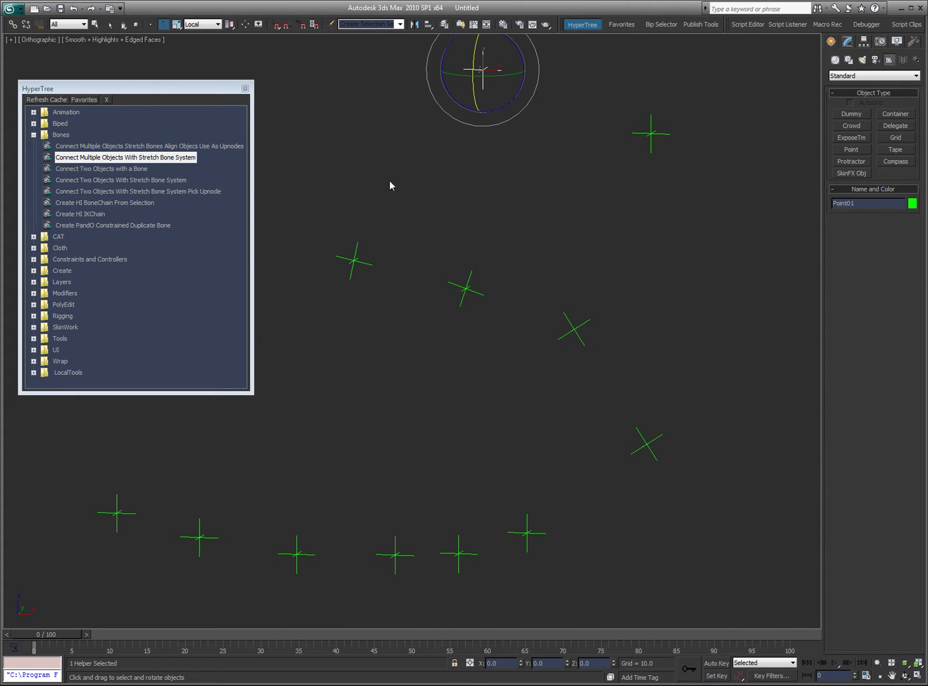
{"action": "left_click", "coordinate": [564, 203]}
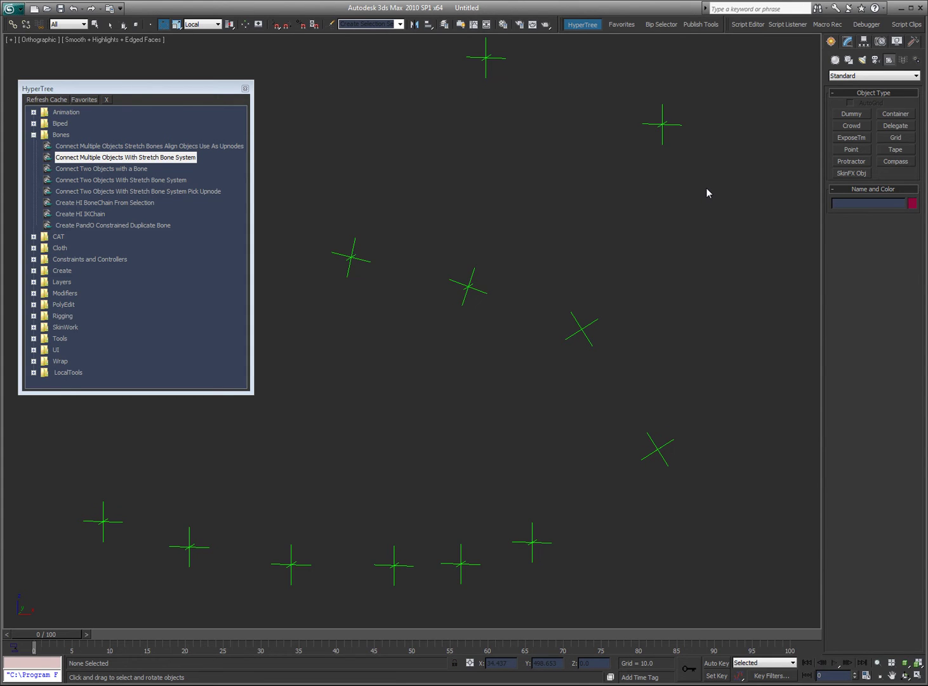
{"action": "key", "text": "f"}
{"action": "left_click", "coordinate": [127, 170]}
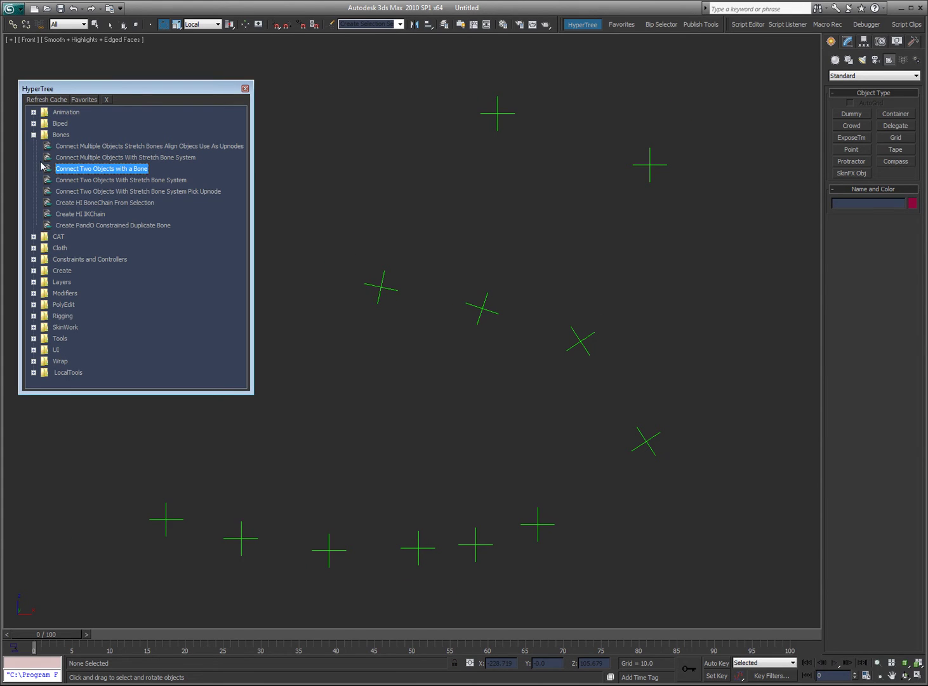
{"action": "left_click", "coordinate": [497, 113]}
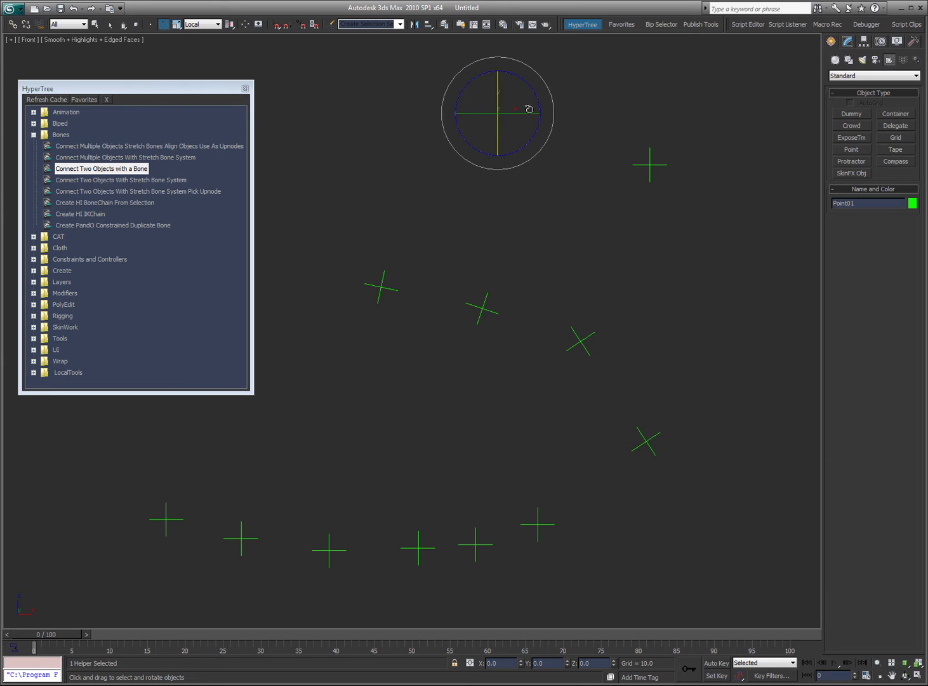
{"action": "double_click", "coordinate": [120, 169]}
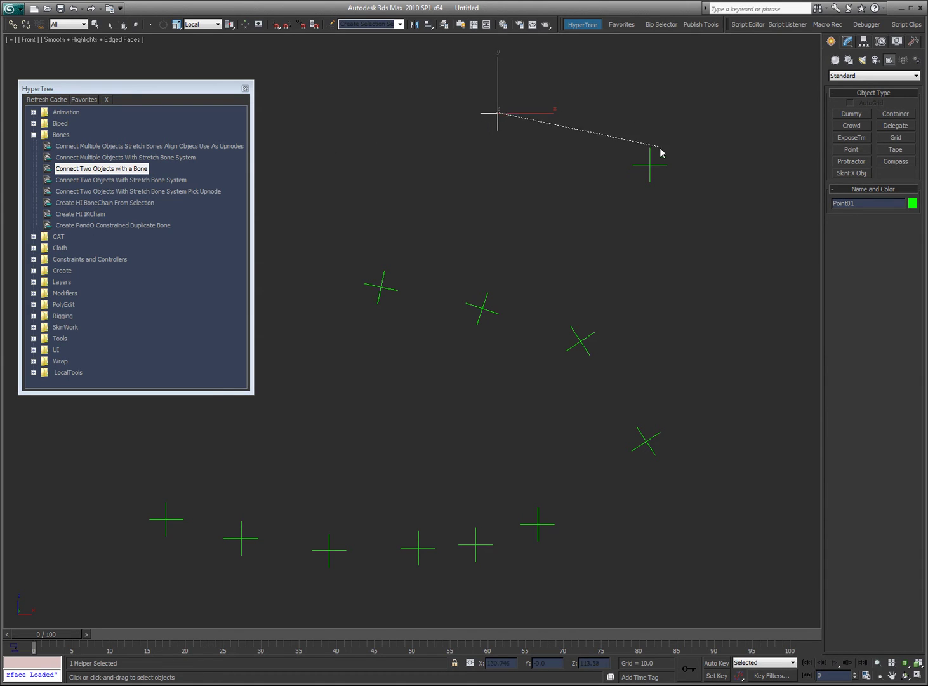
{"action": "left_click", "coordinate": [651, 164]}
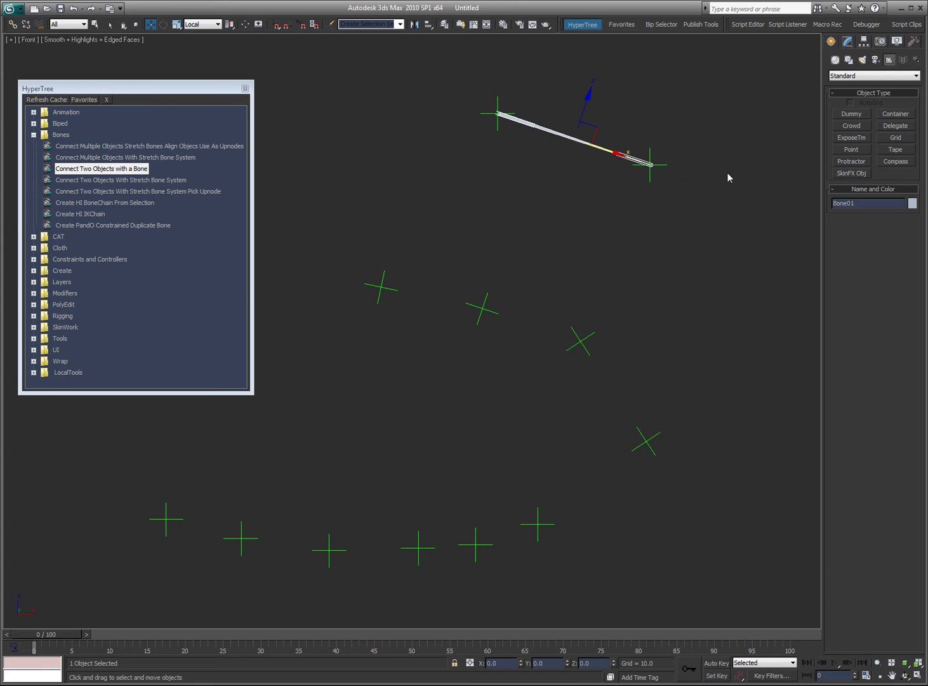
Step: Check the single bone's connection by selecting the helper at each of its ends
{"action": "left_click", "coordinate": [709, 220]}
{"action": "left_click", "coordinate": [650, 180]}
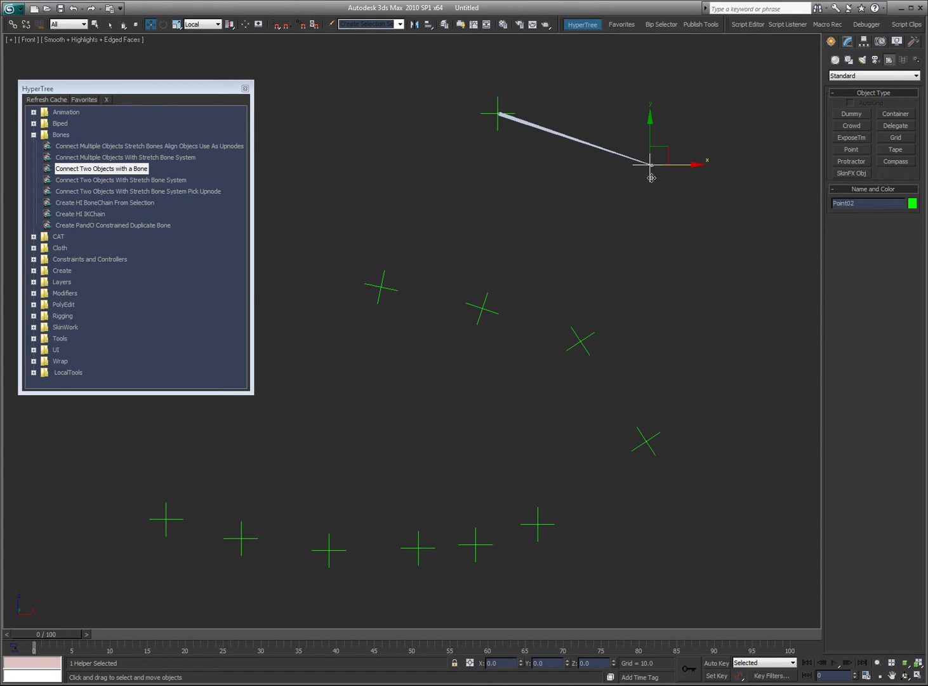
{"action": "left_click", "coordinate": [497, 113]}
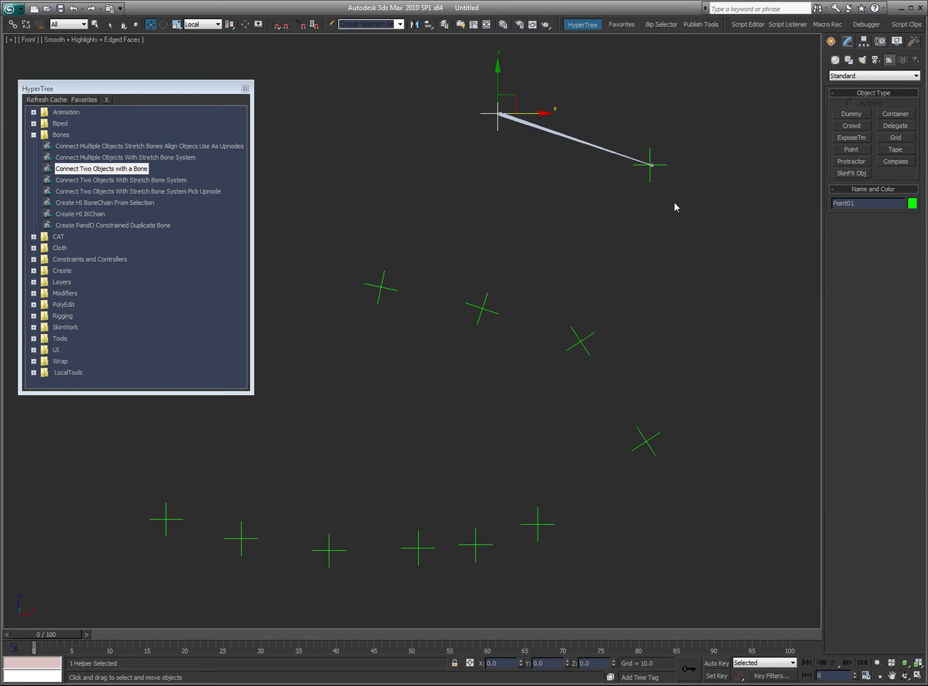
Step: Delete the single bone joining the two uppermost helpers
{"action": "left_click", "coordinate": [640, 102]}
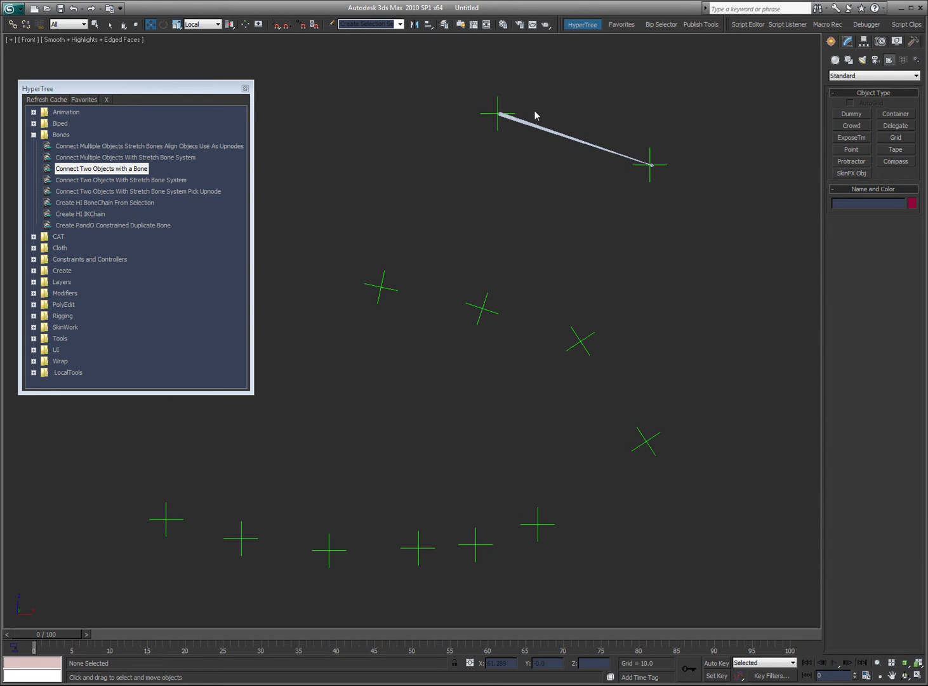
{"action": "left_click", "coordinate": [557, 135]}
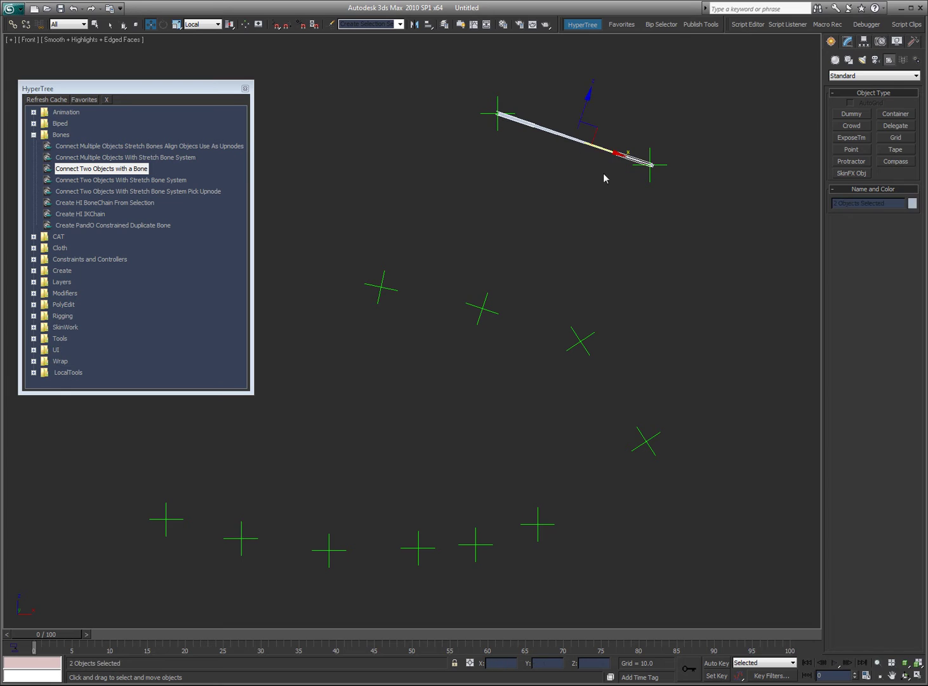
{"action": "key", "text": "Delete"}
Step: Join the two uppermost helpers using Connect Two Objects With Stretch Bone System, starting from the left one
{"action": "left_click", "coordinate": [513, 125]}
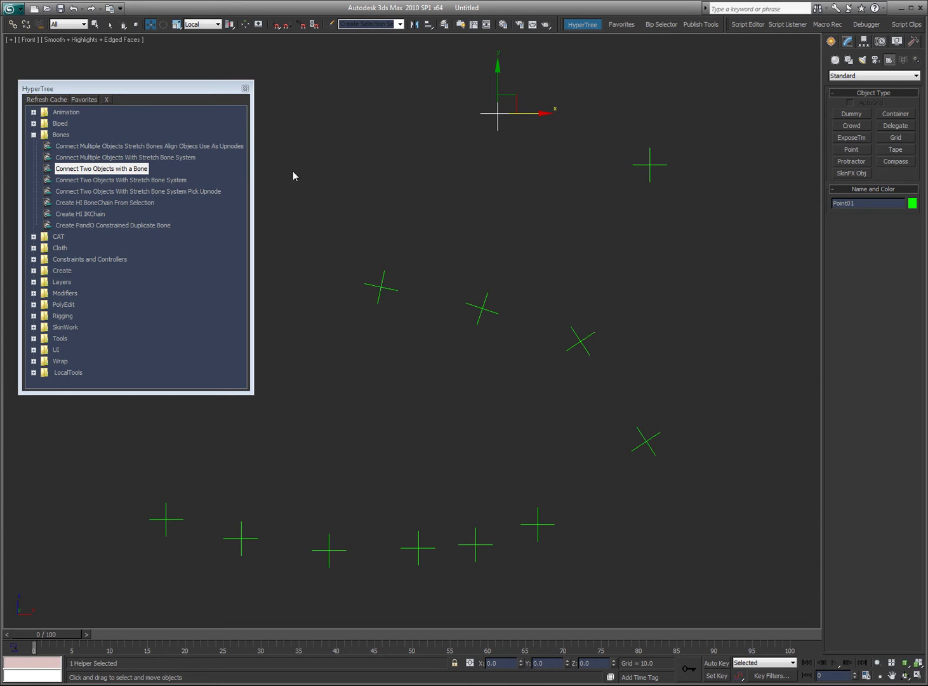
{"action": "left_click", "coordinate": [181, 180]}
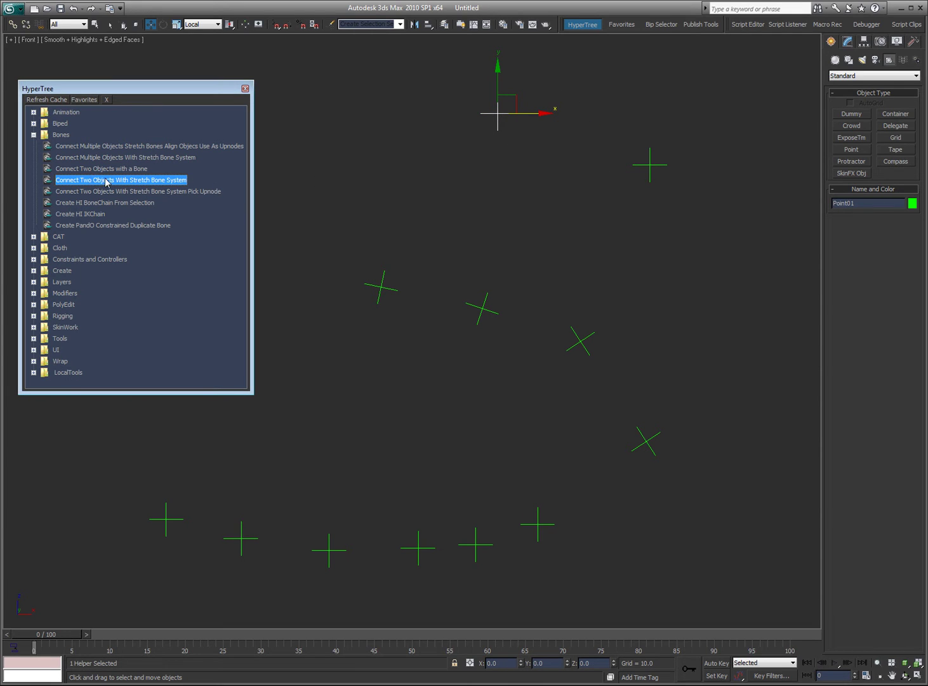
{"action": "double_click", "coordinate": [167, 181]}
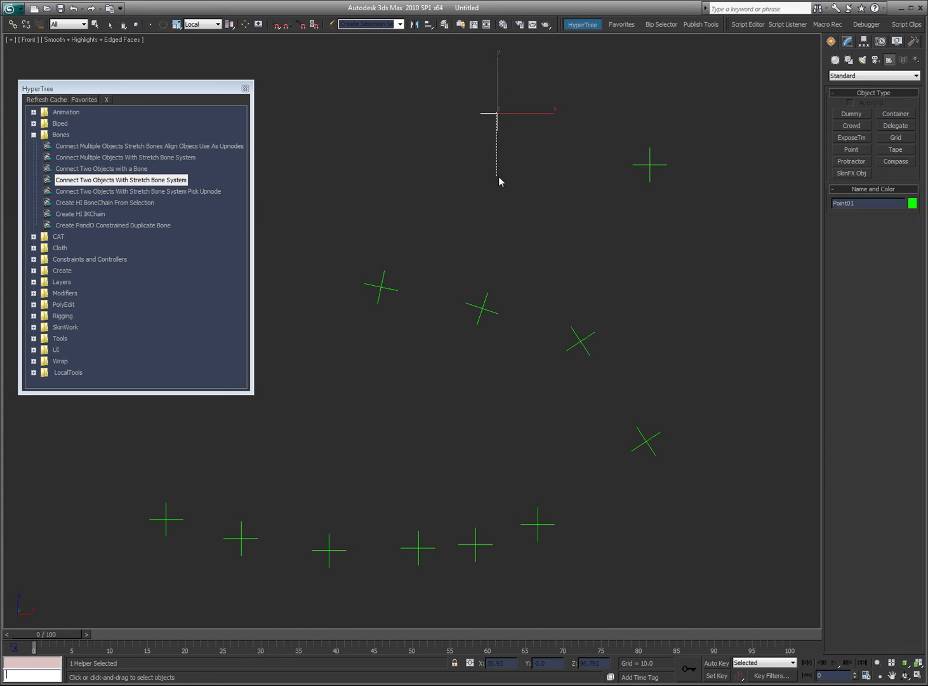
{"action": "left_click", "coordinate": [648, 167]}
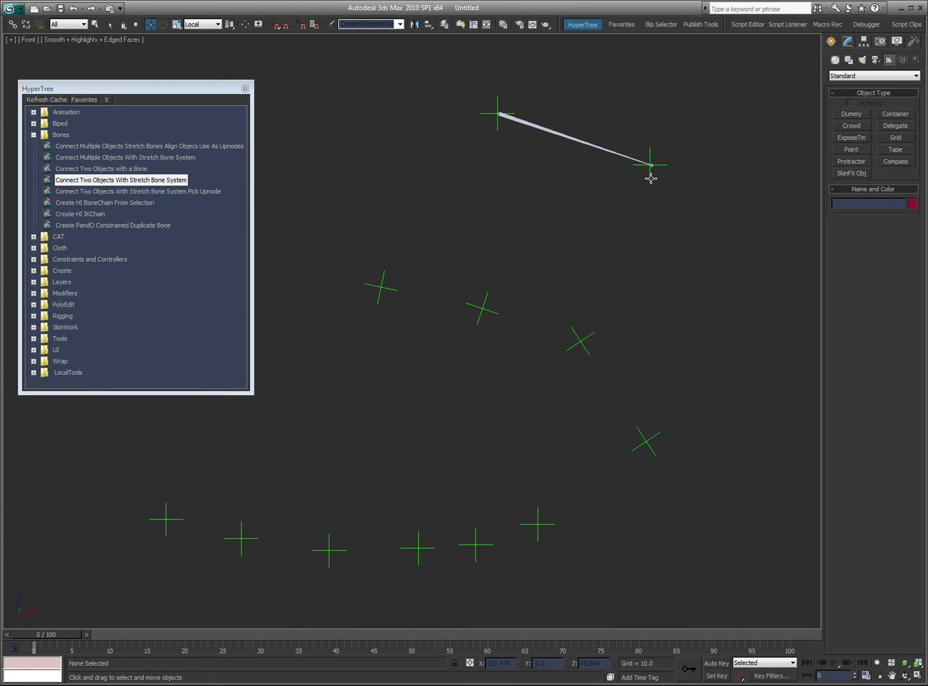
Step: Test the new stretch bone by moving the helper at its left end, cancelling the move
{"action": "left_click", "coordinate": [649, 175]}
{"action": "mouse_move", "coordinate": [499, 104]}
{"action": "left_mouse_down"}
{"action": "mouse_move", "coordinate": [421, 104]}
{"action": "mouse_move", "coordinate": [483, 115]}
{"action": "left_mouse_up"}
{"action": "right_click", "coordinate": [482, 114]}
{"action": "scroll", "coordinate": [534, 174], "scroll_direction": "up", "scroll_amount": 1}
{"action": "middle_click_drag", "start_coordinate": [534, 174], "coordinate": [548, 188]}
{"action": "scroll", "coordinate": [547, 189], "scroll_direction": "down", "scroll_amount": 2}
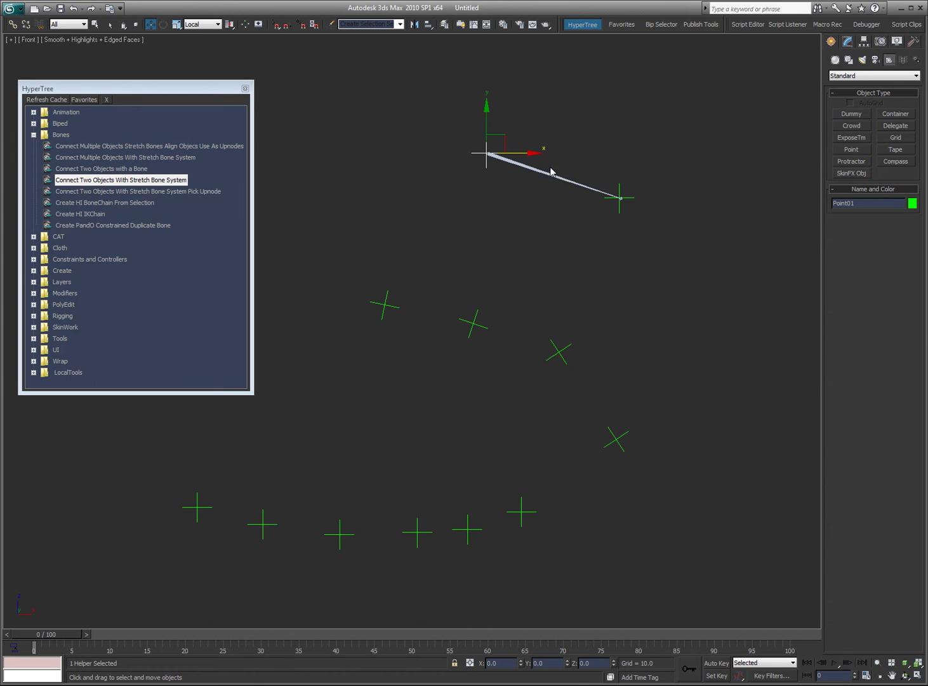
Step: Delete the stretch bone between the two uppermost helpers
{"action": "left_click", "coordinate": [550, 188]}
{"action": "double_click", "coordinate": [521, 164]}
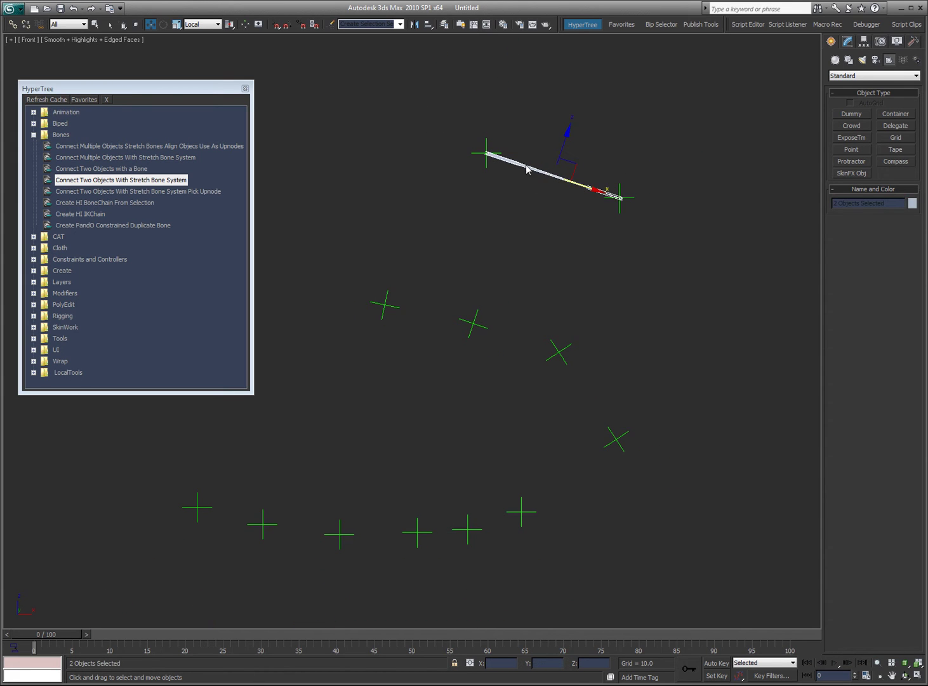
{"action": "key", "text": "Delete"}
Step: Make one copy of the left uppermost helper, placed above and to the right of the original
{"action": "left_click", "coordinate": [486, 153]}
{"action": "left_click_drag", "start_coordinate": [499, 141], "coordinate": [546, 100], "text": "shift"}
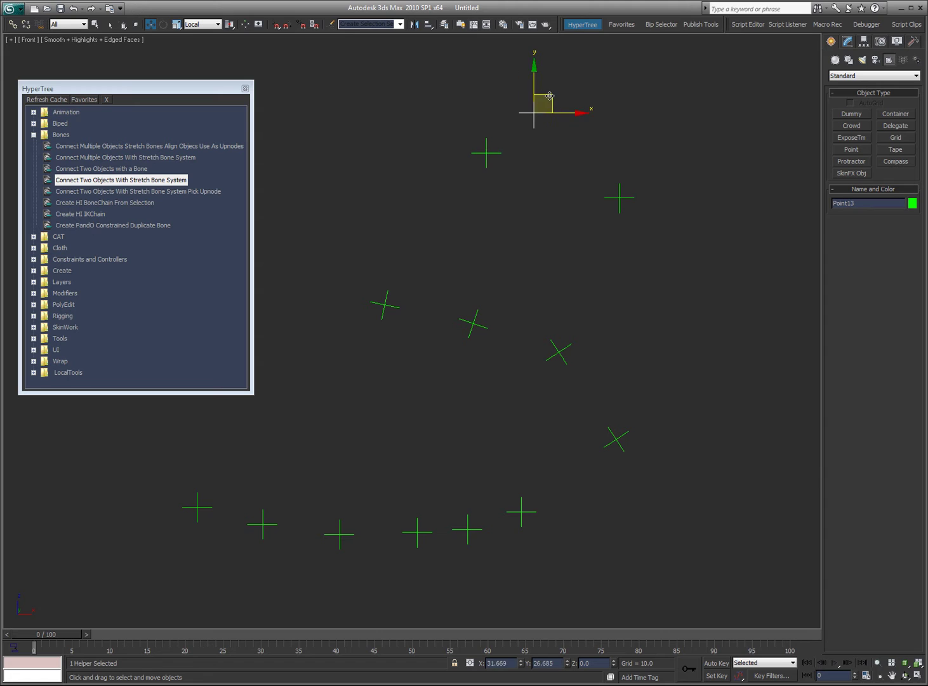
{"action": "left_click", "coordinate": [477, 393]}
{"action": "left_click", "coordinate": [525, 218]}
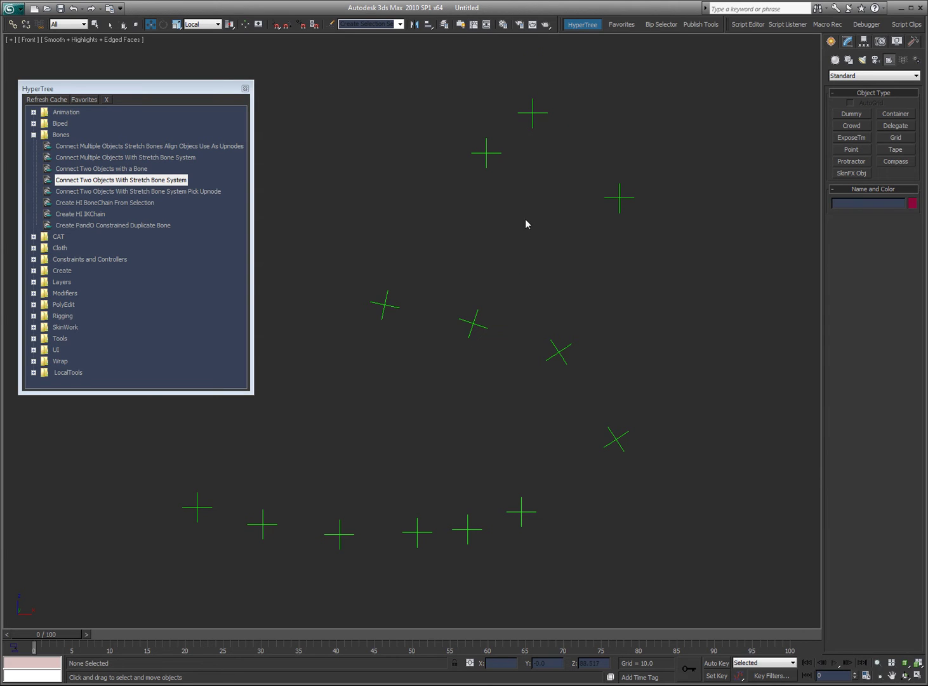
Step: Join the original upper pair with Connect Two Objects With Stretch Bone System Pick Upnode, starting from the left and using the copied helper as upnode
{"action": "left_click", "coordinate": [185, 191]}
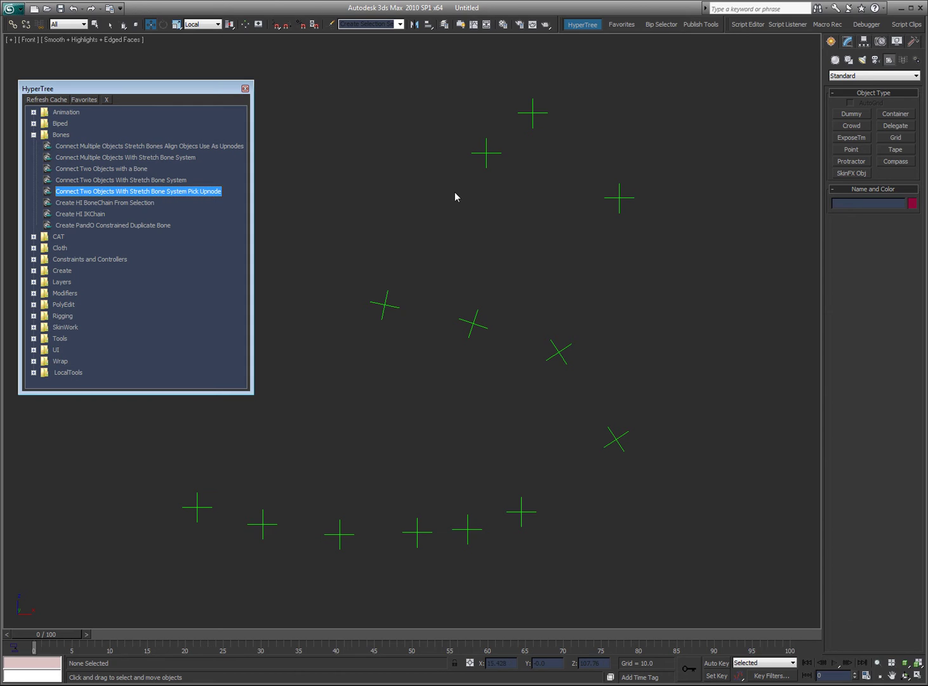
{"action": "left_click", "coordinate": [486, 152]}
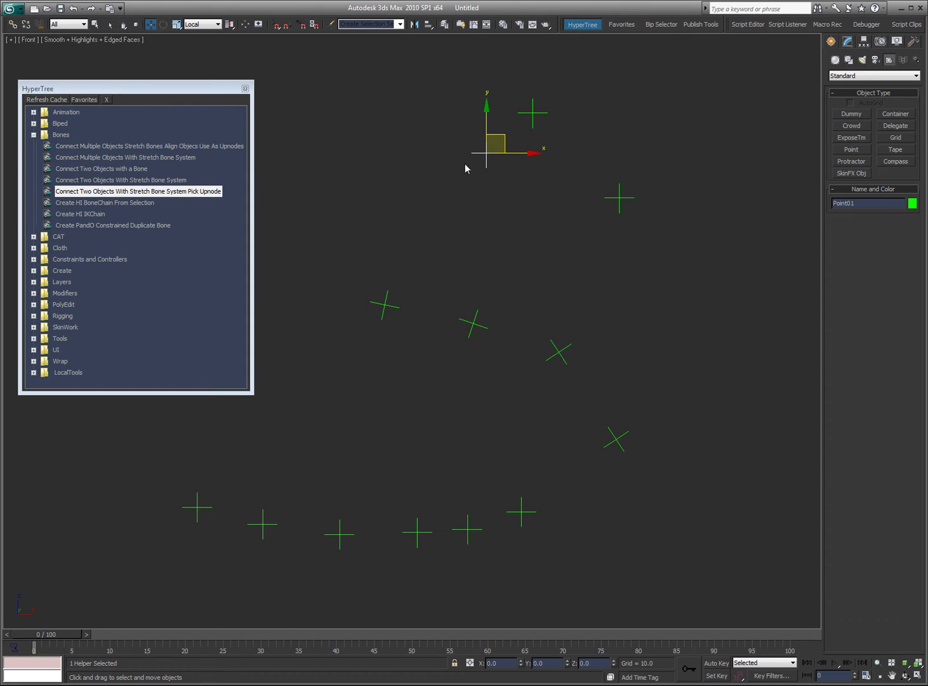
{"action": "double_click", "coordinate": [171, 191]}
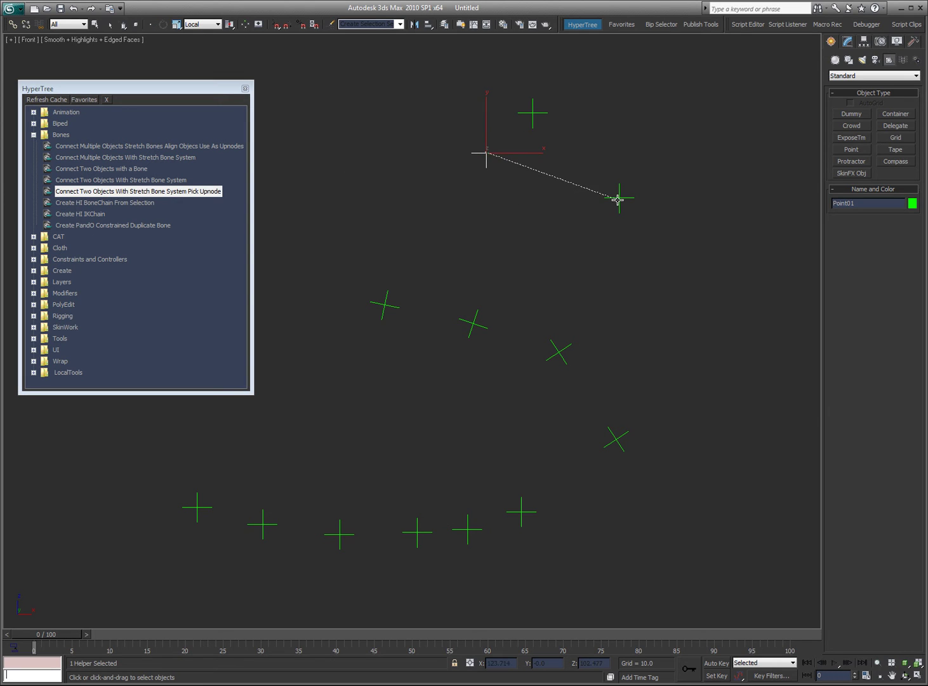
{"action": "left_click", "coordinate": [620, 199]}
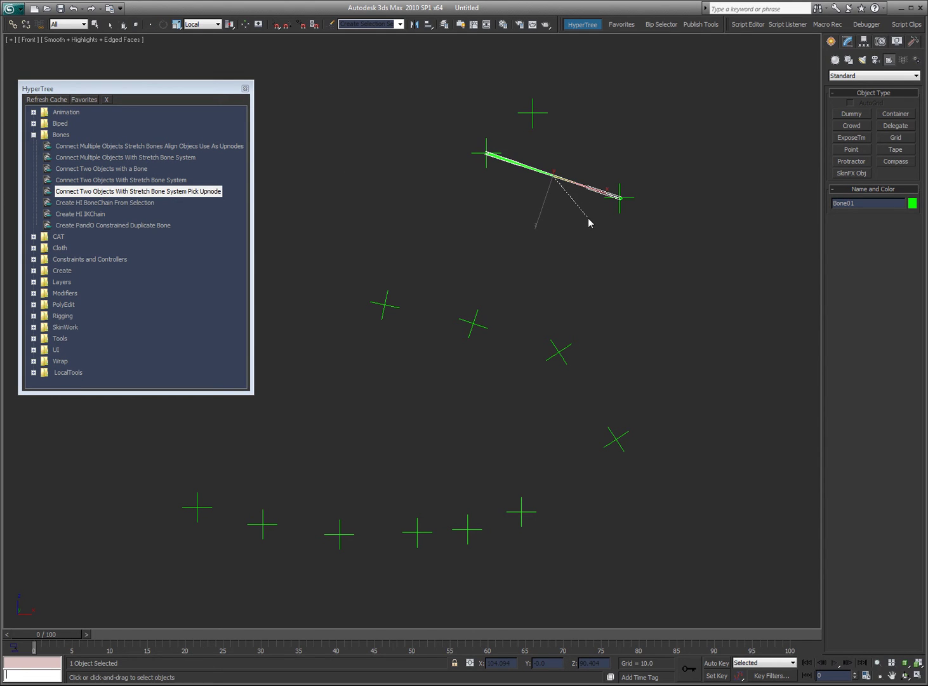
{"action": "left_click", "coordinate": [533, 117]}
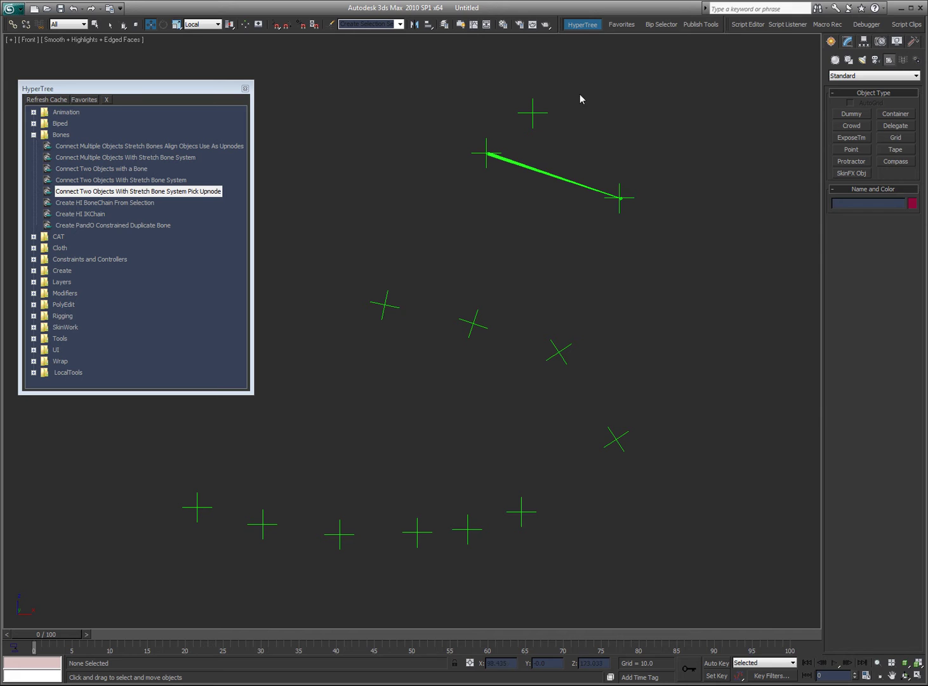
Step: Test the upnode stretch bone in an orbited close-up by moving its end helper and its upnode helper, cancelling each move
{"action": "left_click", "coordinate": [488, 153]}
{"action": "key", "text": "ctrl+w"}
{"action": "left_click_drag", "start_coordinate": [451, 83], "coordinate": [598, 211]}
{"action": "right_click", "coordinate": [590, 223]}
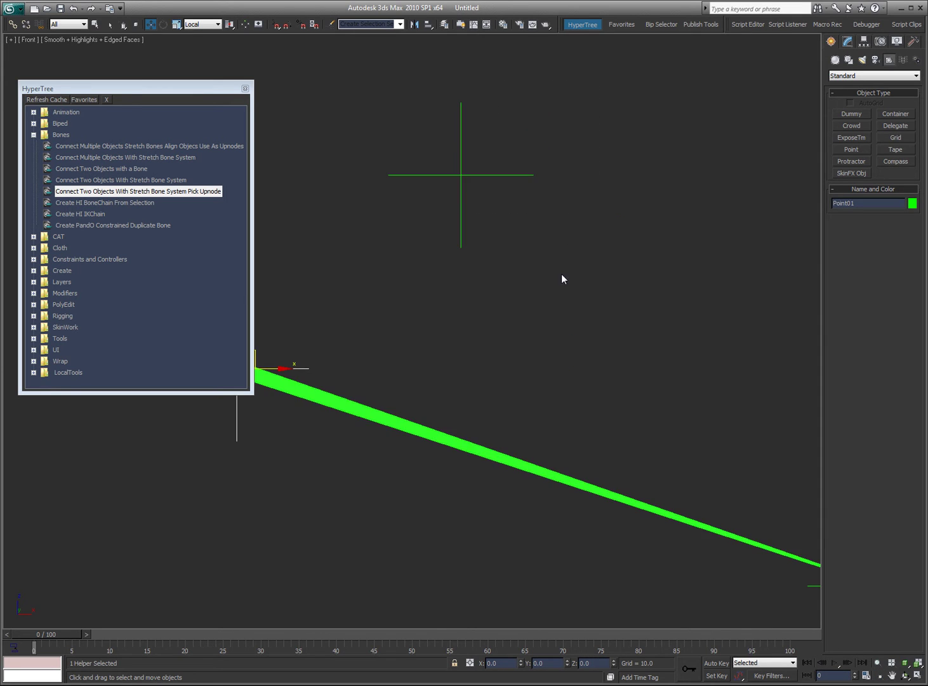
{"action": "middle_click_drag", "start_coordinate": [562, 273], "coordinate": [588, 407], "text": "alt"}
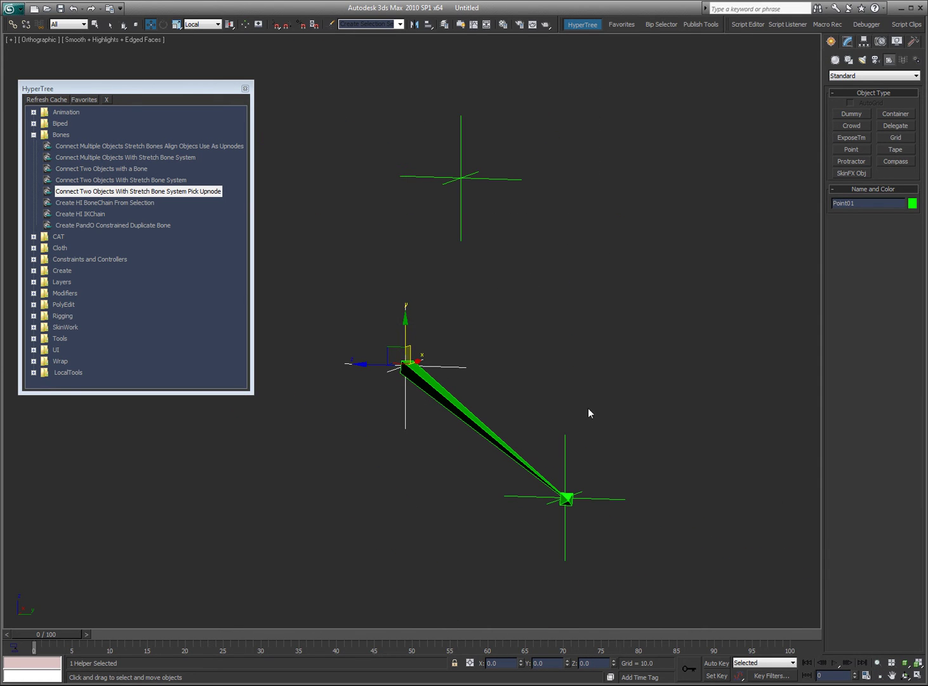
{"action": "left_click", "coordinate": [566, 445]}
{"action": "left_click_drag", "start_coordinate": [568, 466], "coordinate": [554, 220]}
{"action": "right_click", "coordinate": [554, 220]}
{"action": "left_click", "coordinate": [518, 181]}
{"action": "left_click_drag", "start_coordinate": [432, 178], "coordinate": [465, 197]}
{"action": "right_click", "coordinate": [465, 198]}
{"action": "scroll", "coordinate": [502, 204], "scroll_direction": "up", "scroll_amount": 1}
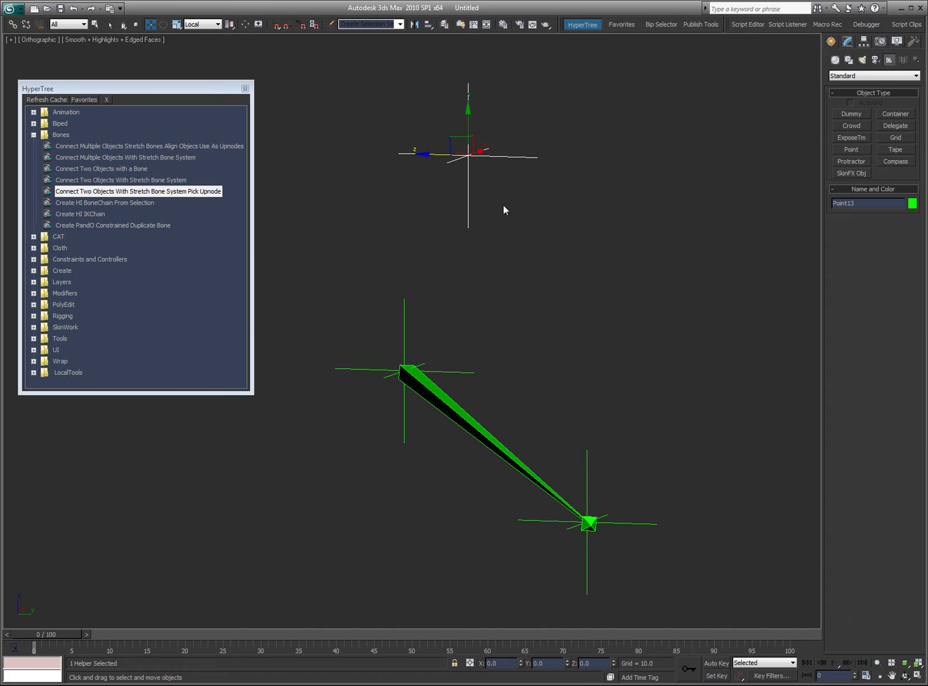
Step: In the Front view, delete the upnode bone setup with its three helpers and the lowest row of six helpers
{"action": "key", "text": "f"}
{"action": "scroll", "coordinate": [503, 204], "scroll_direction": "down", "scroll_amount": 1}
{"action": "mouse_move", "coordinate": [604, 142]}
{"action": "left_mouse_down"}
{"action": "mouse_move", "coordinate": [565, 114]}
{"action": "mouse_move", "coordinate": [496, 152]}
{"action": "mouse_move", "coordinate": [649, 205]}
{"action": "left_mouse_up"}
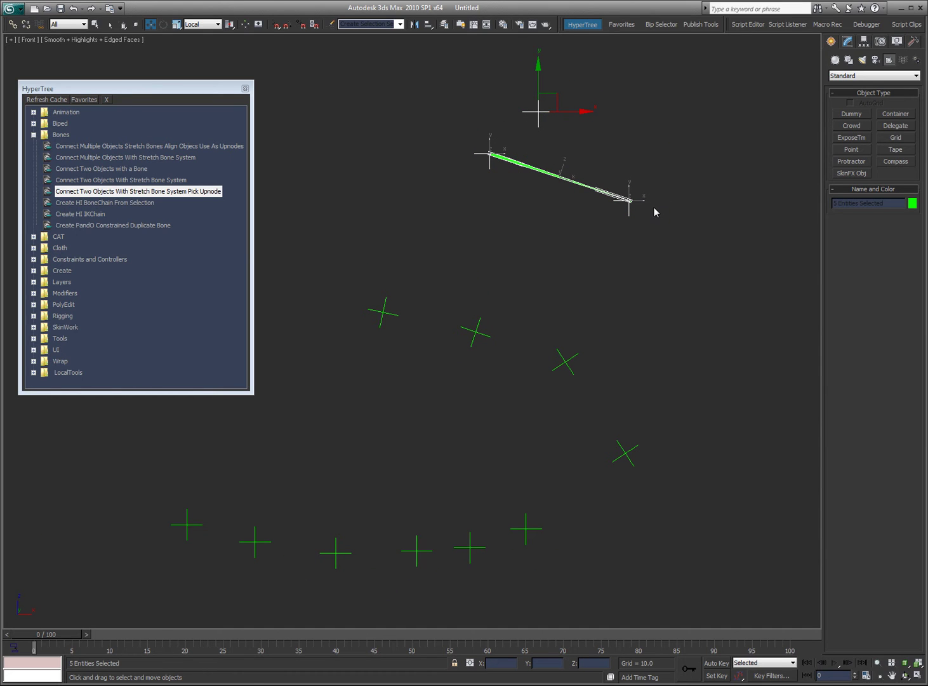
{"action": "key", "text": "Delete"}
{"action": "mouse_move", "coordinate": [557, 520]}
{"action": "left_mouse_down"}
{"action": "mouse_move", "coordinate": [252, 545]}
{"action": "mouse_move", "coordinate": [185, 526]}
{"action": "left_mouse_up"}
{"action": "key", "text": "Delete"}
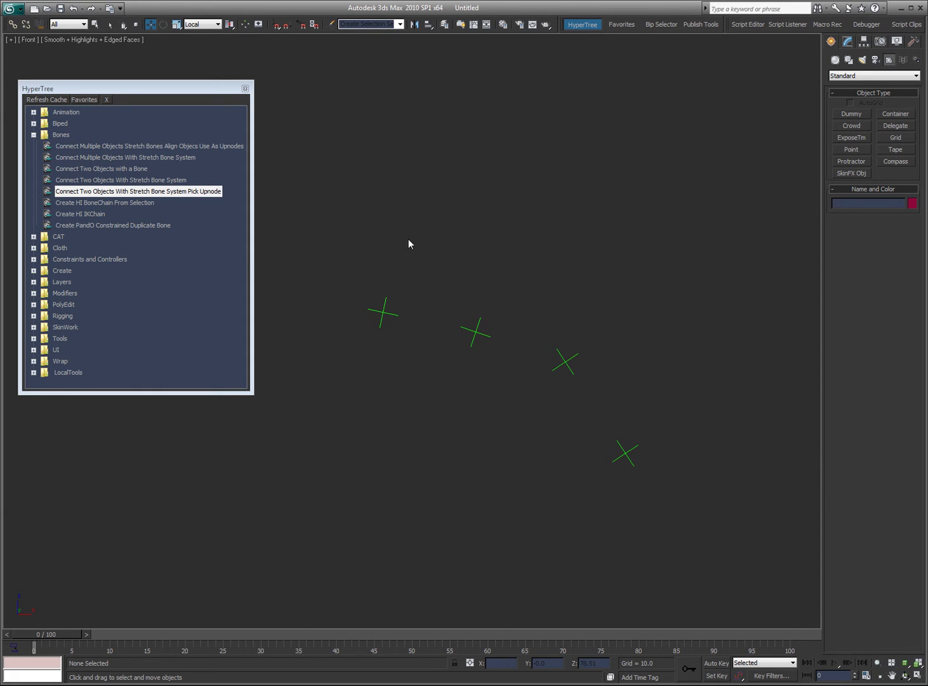
{"action": "left_click", "coordinate": [384, 312]}
{"action": "left_click", "coordinate": [476, 332], "text": "ctrl"}
{"action": "left_click", "coordinate": [565, 361], "text": "ctrl"}
{"action": "left_click", "coordinate": [543, 502]}
{"action": "left_click", "coordinate": [79, 203]}
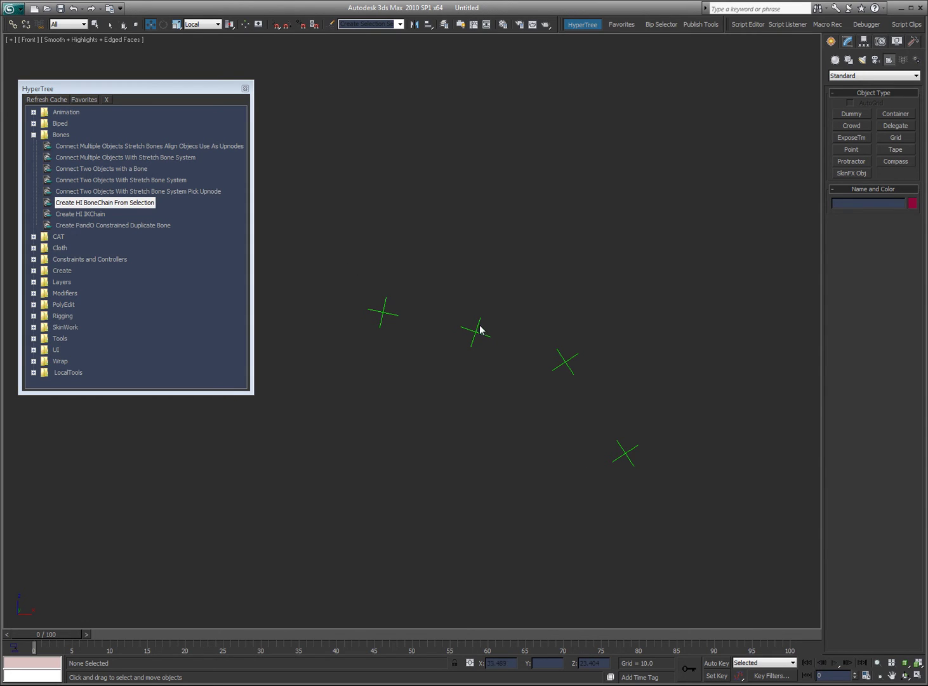
Step: Delete the four remaining helpers and create six new Point helpers along an arc descending to the right
{"action": "mouse_move", "coordinate": [708, 475]}
{"action": "left_mouse_down"}
{"action": "mouse_move", "coordinate": [528, 350]}
{"action": "mouse_move", "coordinate": [608, 443]}
{"action": "mouse_move", "coordinate": [645, 467]}
{"action": "left_mouse_up"}
{"action": "key", "text": "Delete"}
{"action": "left_click", "coordinate": [851, 150]}
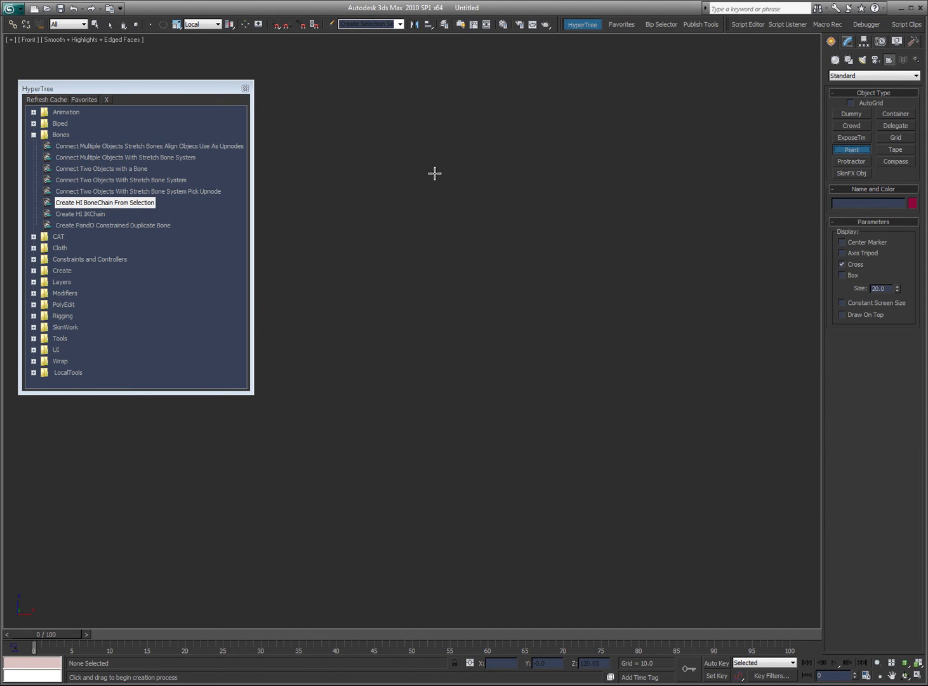
{"action": "left_click", "coordinate": [361, 157]}
{"action": "left_click", "coordinate": [474, 170]}
{"action": "left_click", "coordinate": [621, 236]}
{"action": "left_click", "coordinate": [709, 300]}
{"action": "left_click", "coordinate": [758, 395]}
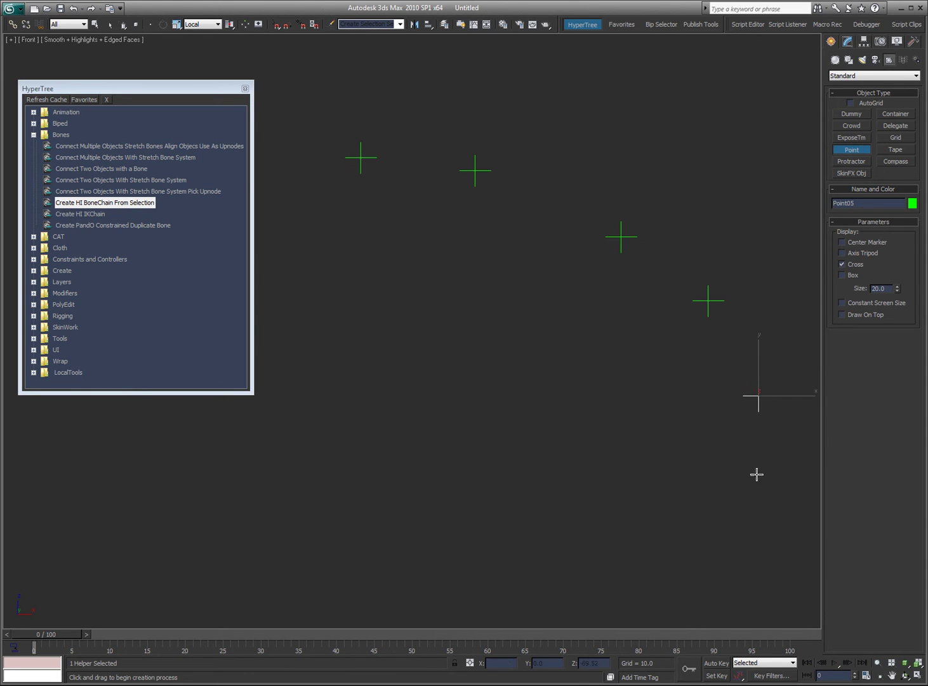
{"action": "left_click", "coordinate": [756, 525]}
{"action": "right_click", "coordinate": [563, 416]}
{"action": "left_click", "coordinate": [512, 364]}
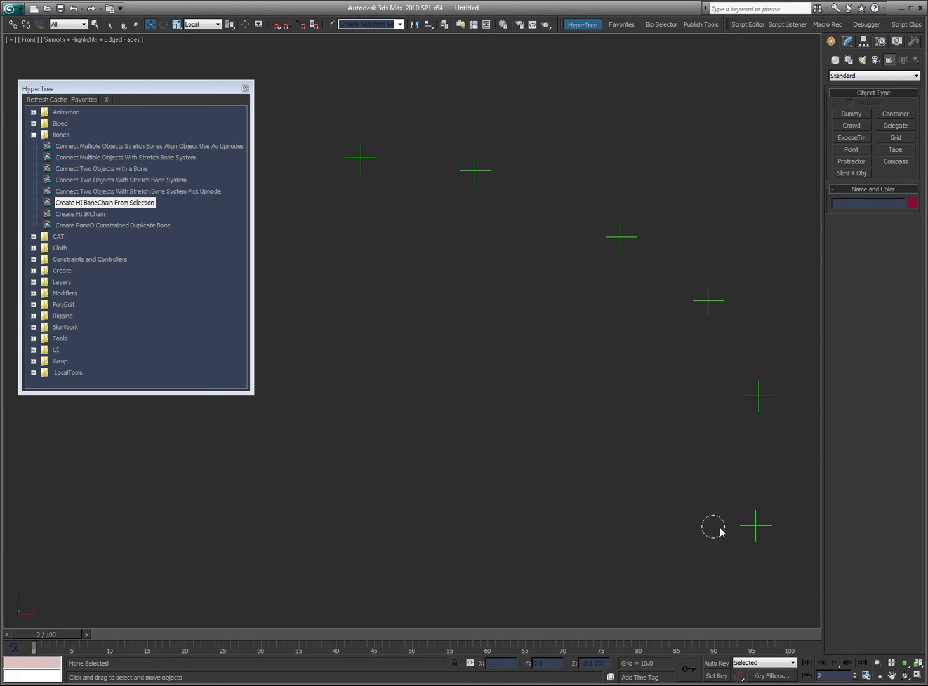
Step: Delete the two lowest helpers of the arc
{"action": "left_click", "coordinate": [755, 525]}
{"action": "left_click", "coordinate": [757, 400], "text": "ctrl"}
{"action": "key", "text": "Delete"}
{"action": "middle_click_drag", "start_coordinate": [528, 256], "coordinate": [526, 364]}
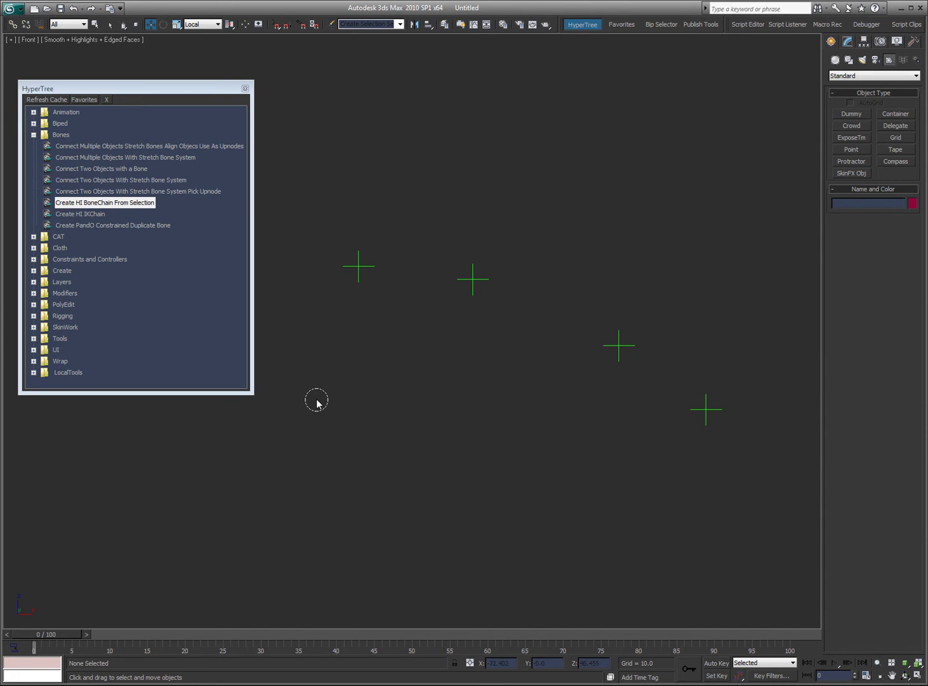
Step: Select the four helpers in order from left to right and run Create HI BoneChain From Selection on them
{"action": "left_click", "coordinate": [359, 266]}
{"action": "left_click", "coordinate": [473, 279], "text": "ctrl"}
{"action": "left_click", "coordinate": [619, 345], "text": "ctrl"}
{"action": "left_click", "coordinate": [707, 409], "text": "ctrl"}
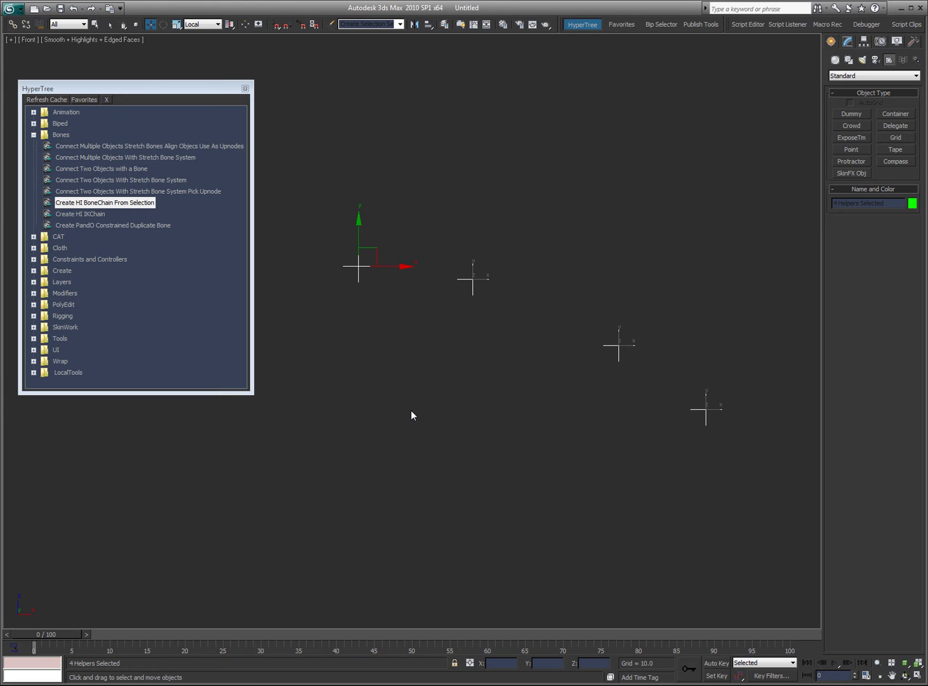
{"action": "double_click", "coordinate": [99, 205]}
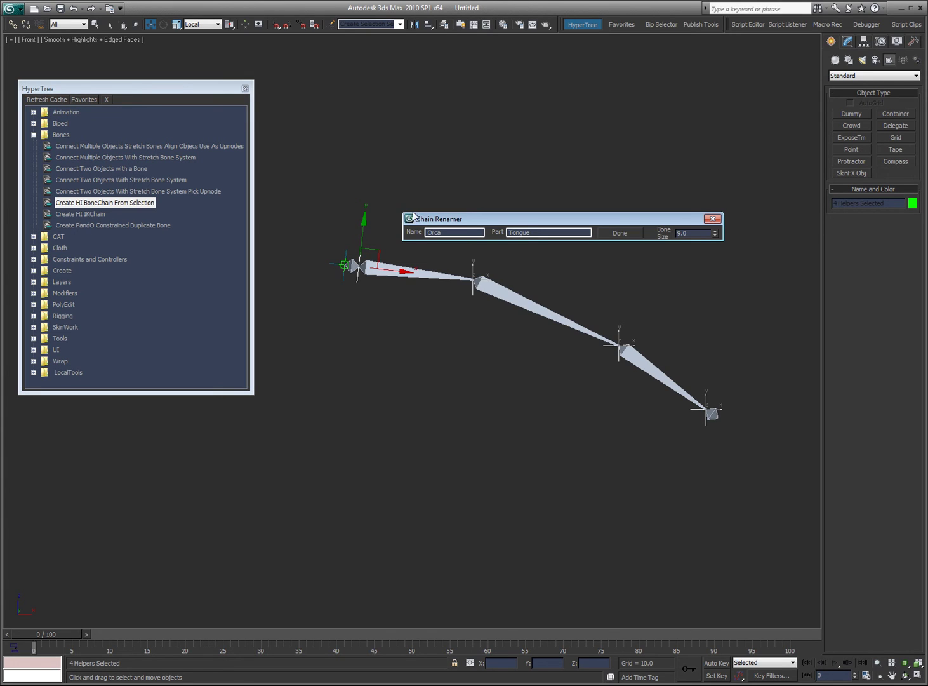
Step: In the Chain Renamer, set the bone chain's part name to Tail and finish the renaming
{"action": "left_click_drag", "start_coordinate": [524, 215], "coordinate": [467, 146]}
{"action": "left_click_drag", "start_coordinate": [404, 156], "coordinate": [317, 153]}
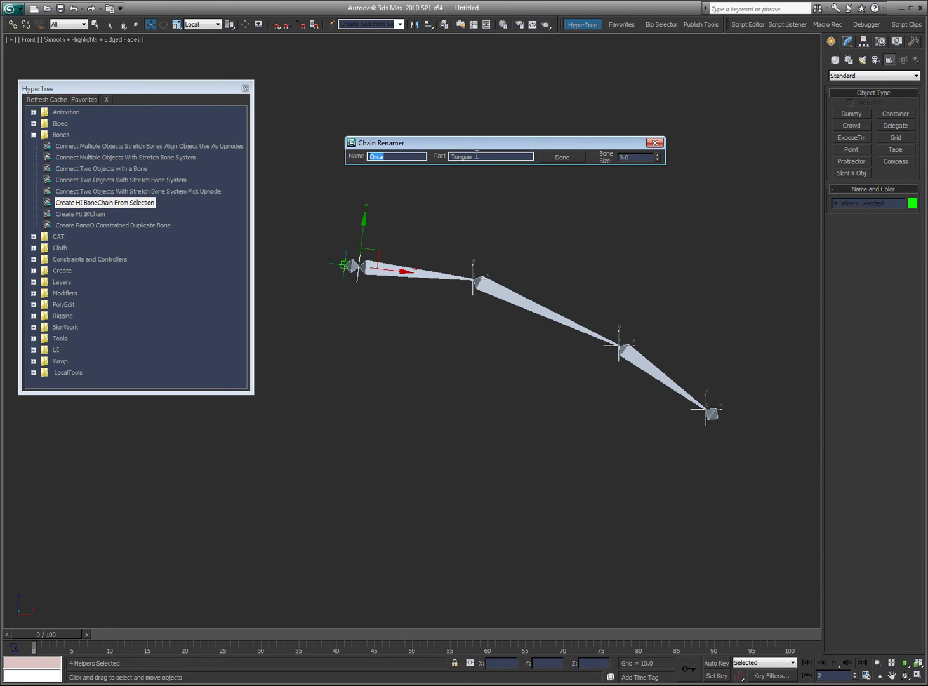
{"action": "key", "text": "Tab"}
{"action": "type", "text": "Ta"}
{"action": "left_click", "coordinate": [656, 158]}
{"action": "right_click", "coordinate": [658, 167]}
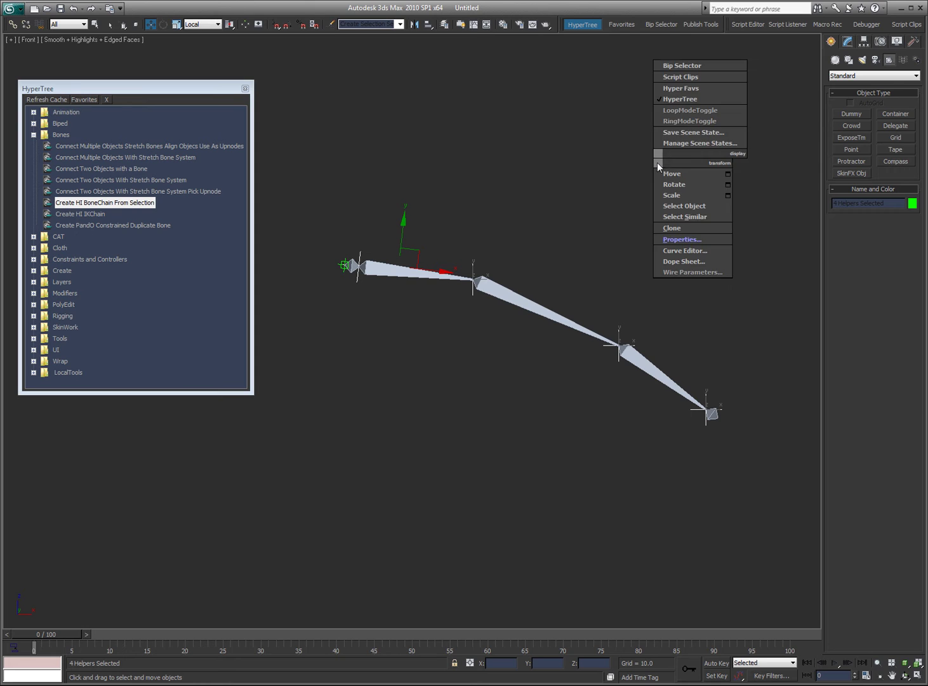
{"action": "left_click", "coordinate": [614, 70]}
{"action": "left_click", "coordinate": [614, 114]}
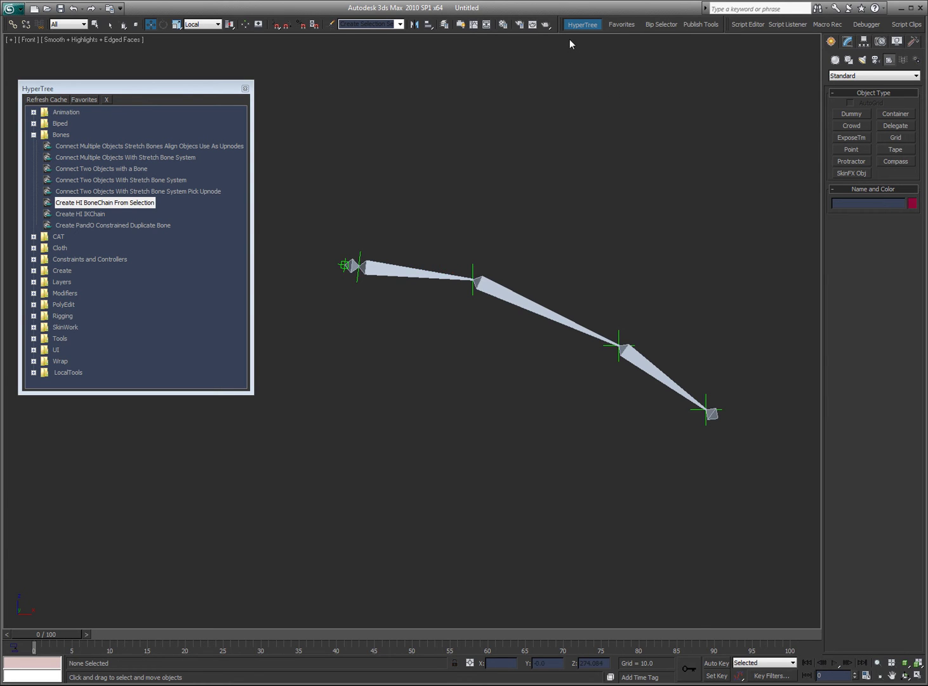
Step: Delete the whole HI bone chain, starting from its root, leaving the four Point helpers
{"action": "mouse_move", "coordinate": [574, 8]}
{"action": "left_mouse_down"}
{"action": "mouse_move", "coordinate": [756, 447]}
{"action": "mouse_move", "coordinate": [686, 378]}
{"action": "mouse_move", "coordinate": [542, 19]}
{"action": "mouse_move", "coordinate": [558, 8]}
{"action": "left_mouse_up"}
{"action": "double_click", "coordinate": [351, 272]}
{"action": "key", "text": "Delete"}
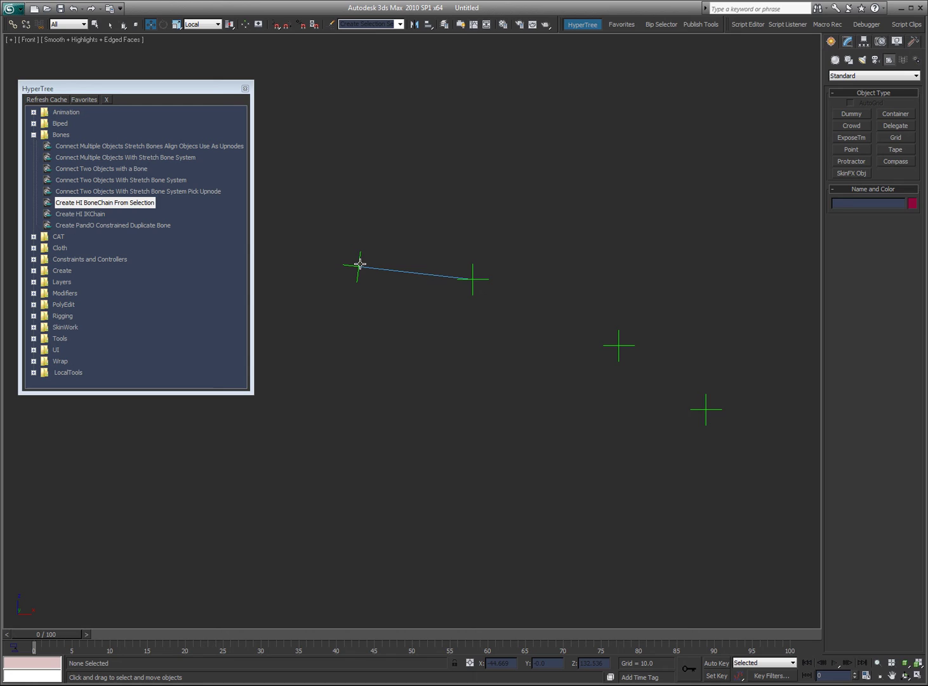
Step: Replace the rotated first helper with one copy of the second helper, placed further up and left
{"action": "left_click_drag", "start_coordinate": [359, 264], "coordinate": [447, 318]}
{"action": "left_click_drag", "start_coordinate": [480, 262], "coordinate": [336, 218], "text": "shift"}
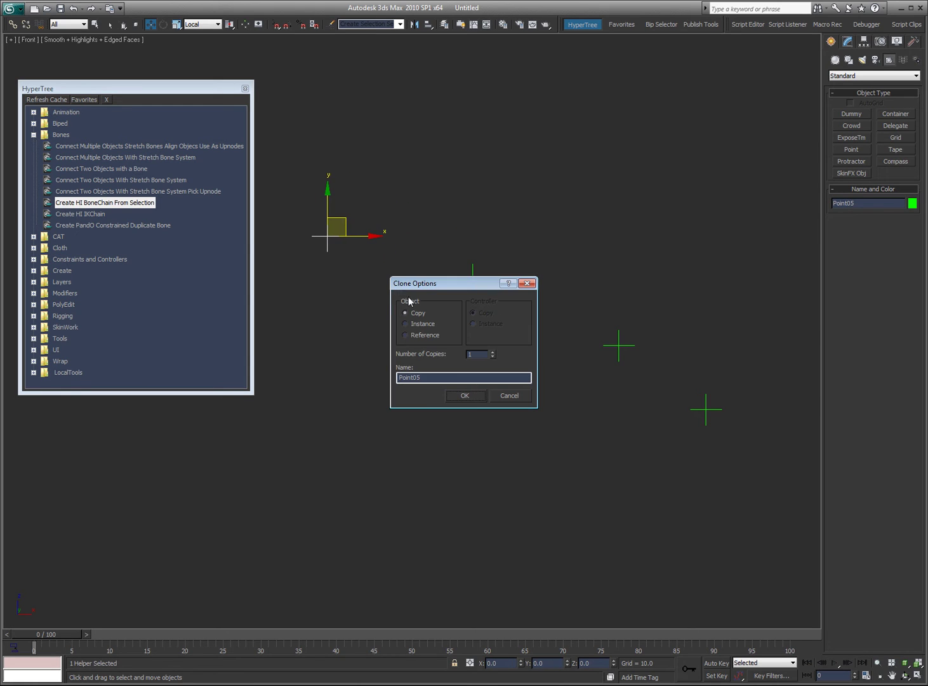
{"action": "left_click", "coordinate": [466, 395]}
Step: Run Create HI BoneChain From Selection on the four helpers, starting at the leftmost, and set the bone size to 8.8
{"action": "left_click", "coordinate": [349, 220]}
{"action": "left_click_drag", "start_coordinate": [349, 220], "coordinate": [704, 410]}
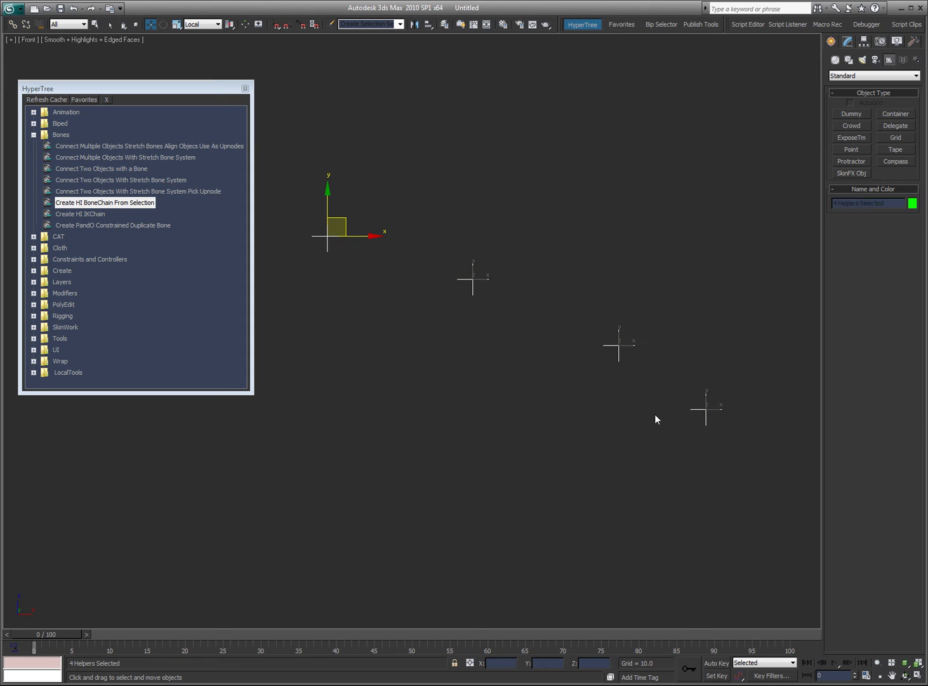
{"action": "double_click", "coordinate": [143, 202]}
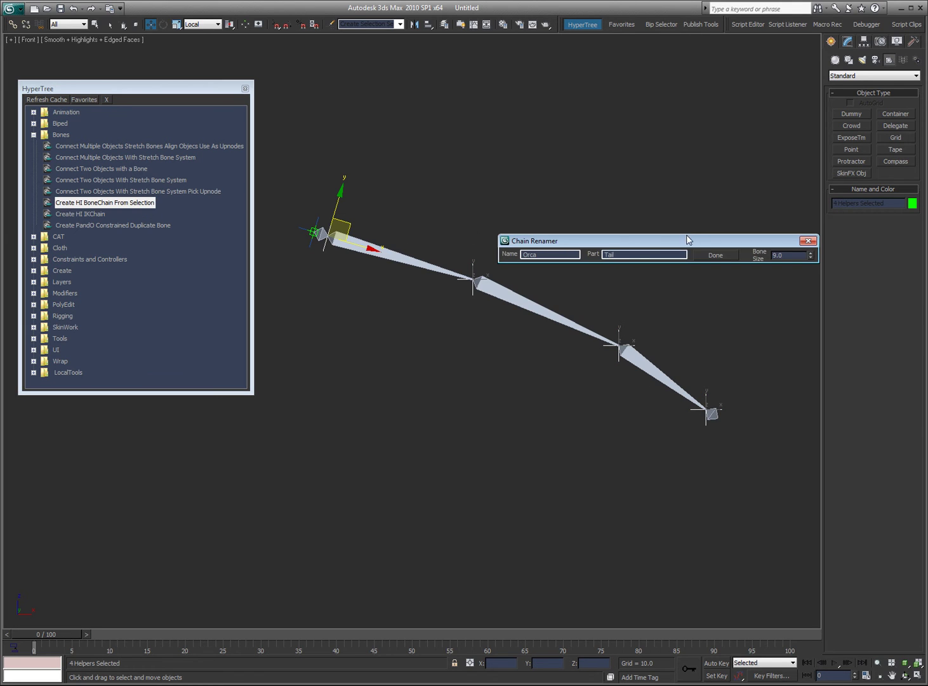
{"action": "left_click_drag", "start_coordinate": [680, 238], "coordinate": [542, 184]}
{"action": "left_click_drag", "start_coordinate": [672, 199], "coordinate": [671, 226]}
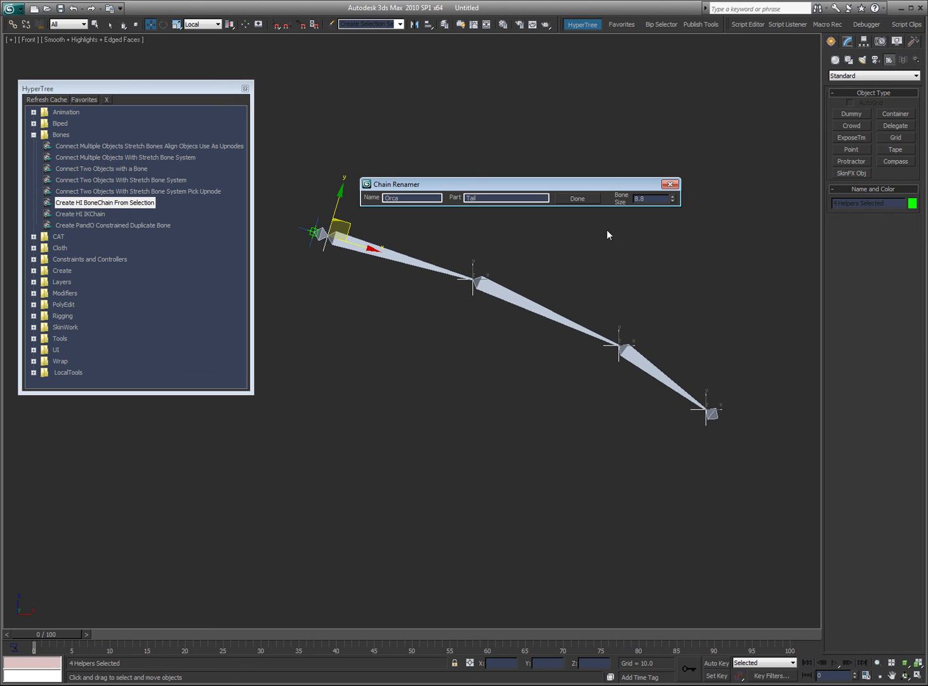
Step: Finish the Chain Renamer with the name Orca and part Tail, and clear the selection
{"action": "left_click", "coordinate": [575, 199]}
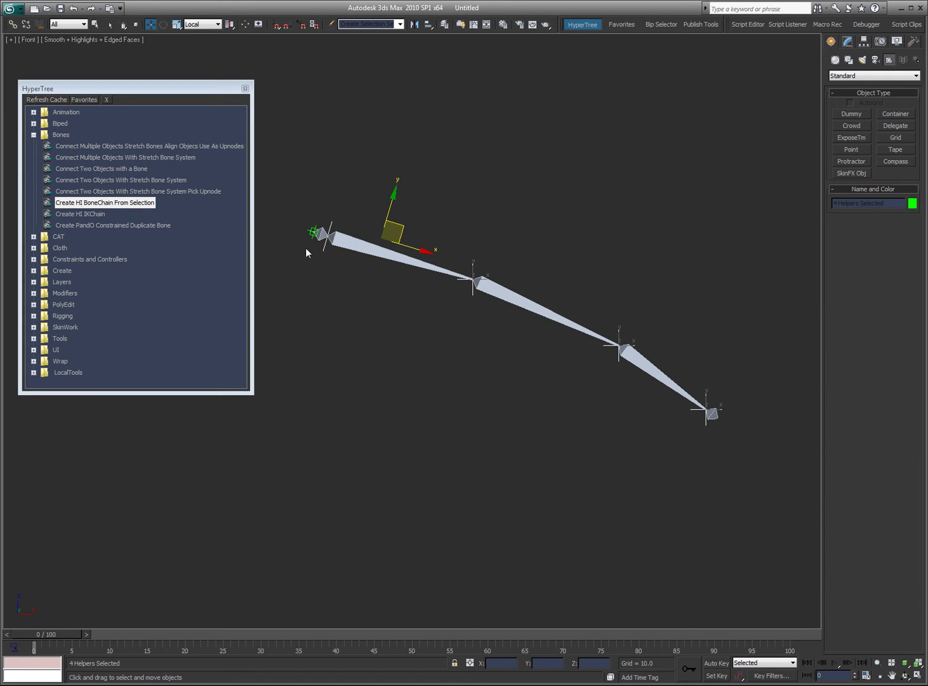
{"action": "left_click", "coordinate": [518, 221]}
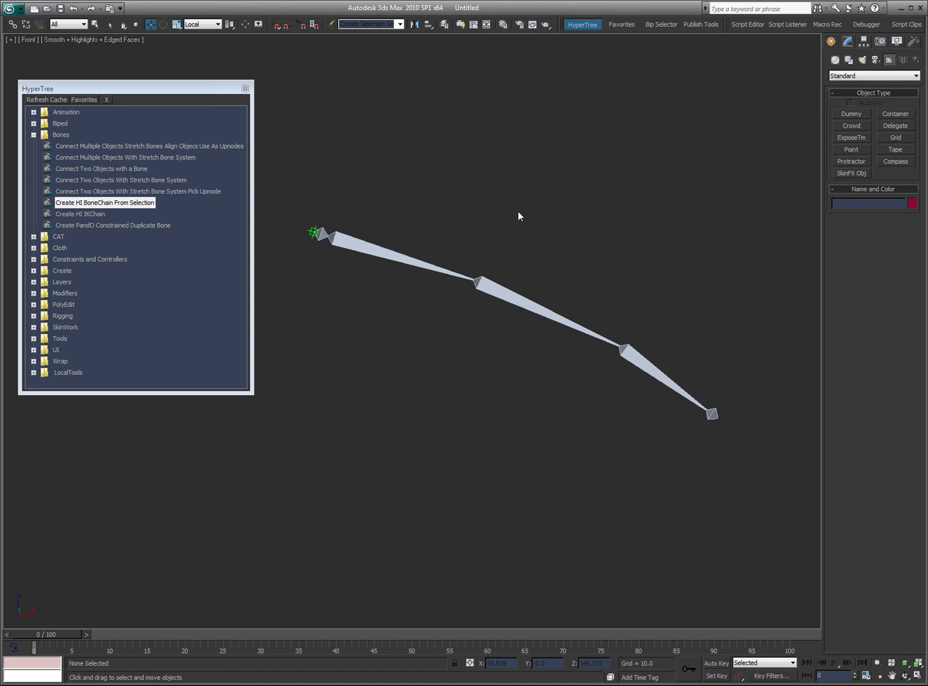
Step: Examine the names of the tail chain's objects and their parent-child hierarchy in the object selection list, and close it without selecting
{"action": "key", "text": "h"}
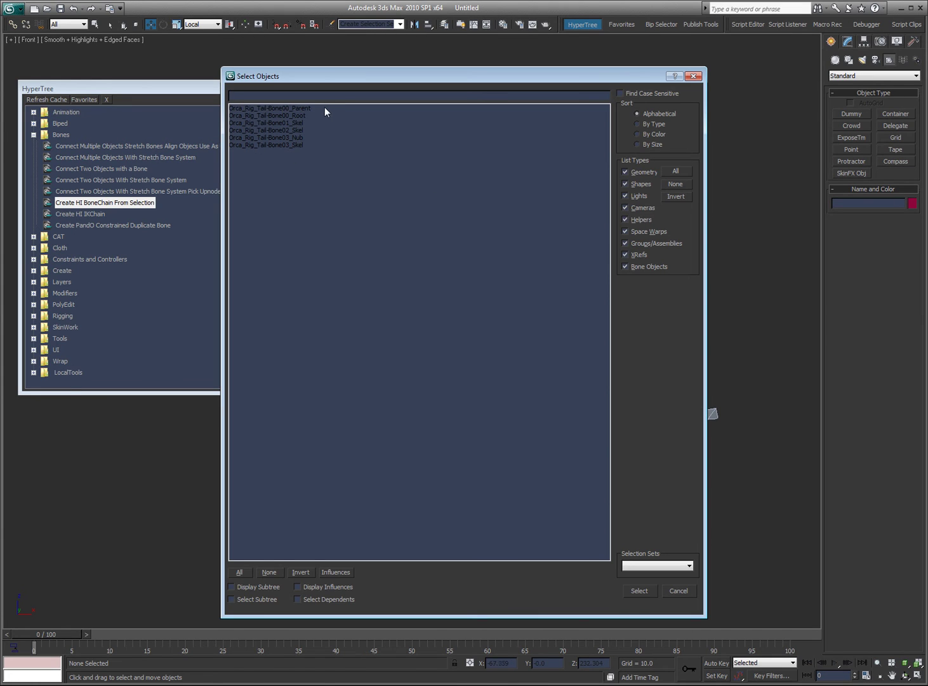
{"action": "left_click_drag", "start_coordinate": [325, 75], "coordinate": [640, 94]}
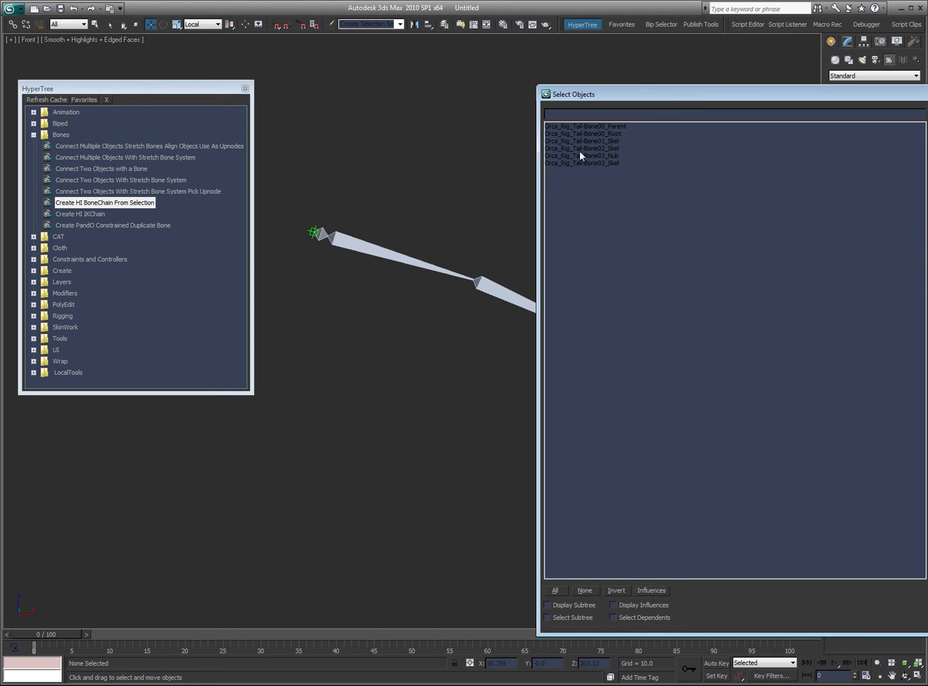
{"action": "left_click", "coordinate": [561, 606]}
{"action": "left_click", "coordinate": [621, 127]}
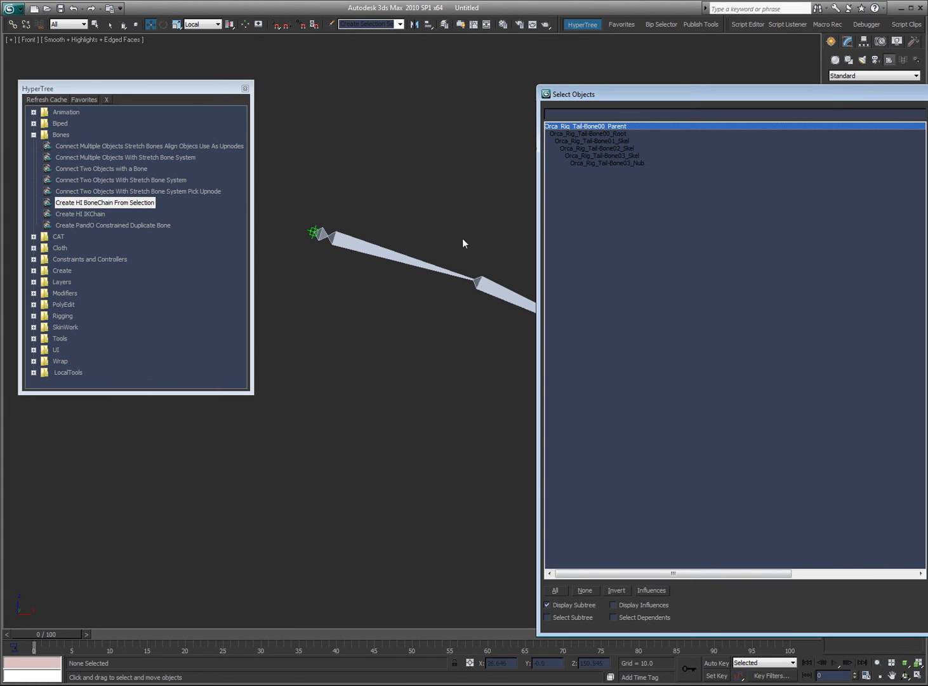
{"action": "left_click", "coordinate": [608, 134]}
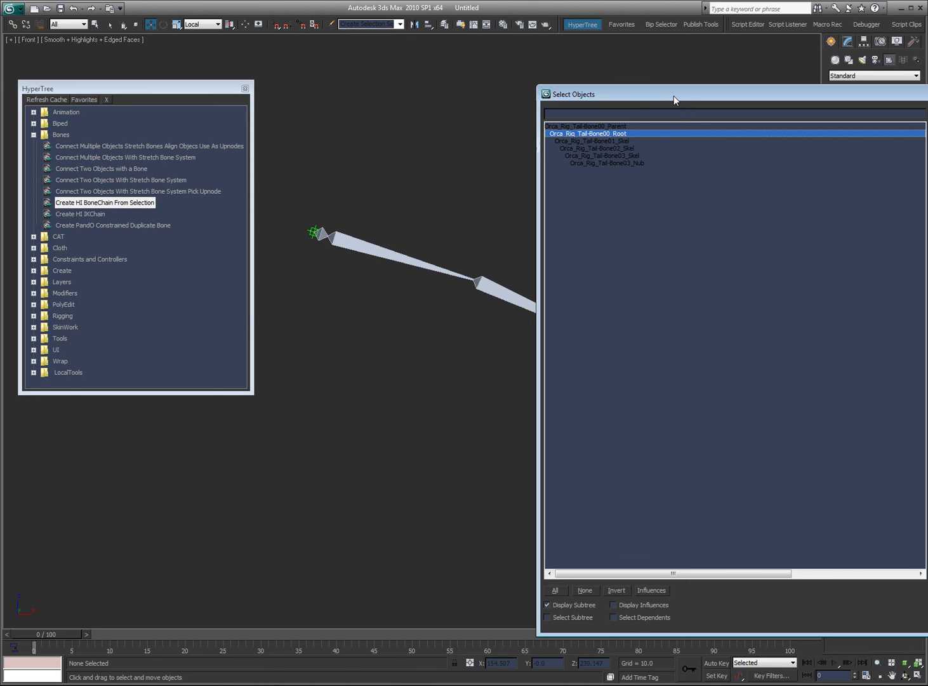
{"action": "left_click_drag", "start_coordinate": [673, 94], "coordinate": [513, 59]}
{"action": "left_click", "coordinate": [408, 570]}
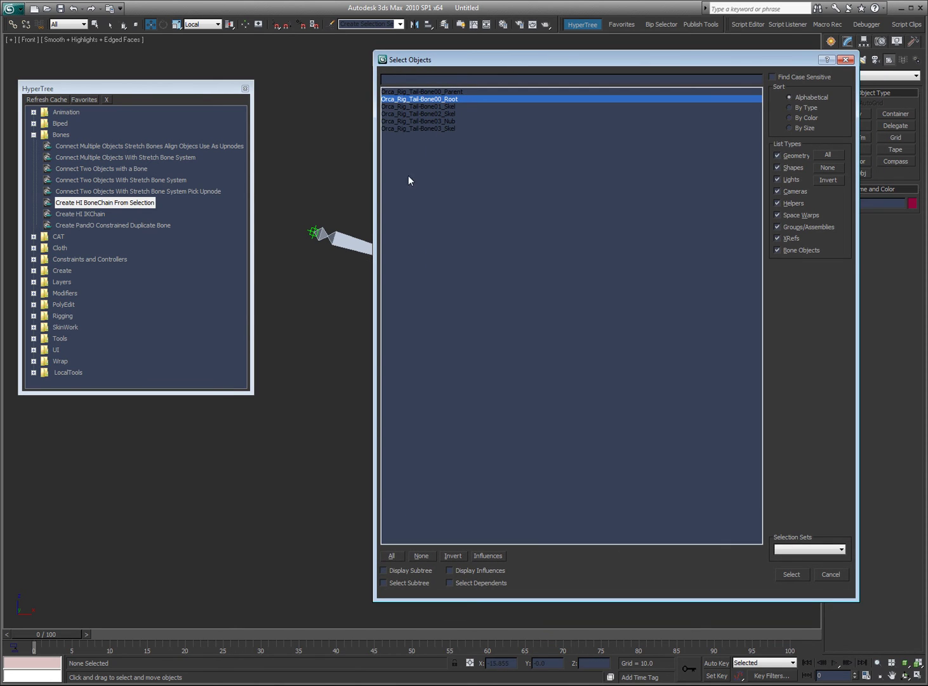
{"action": "left_click", "coordinate": [457, 107]}
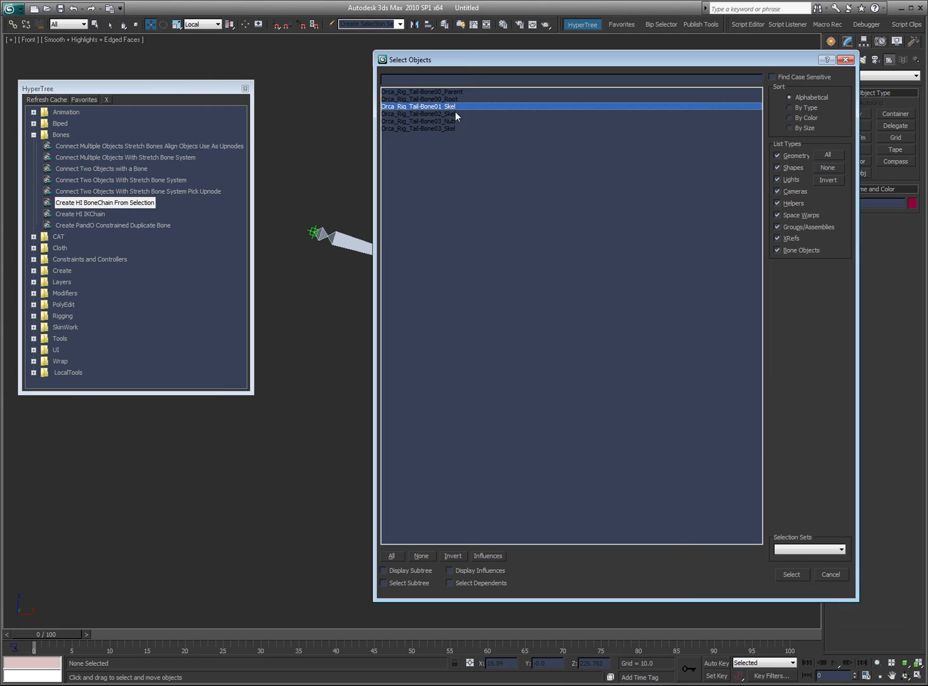
{"action": "left_click", "coordinate": [457, 113]}
{"action": "left_click", "coordinate": [450, 120]}
{"action": "left_click_drag", "start_coordinate": [513, 61], "coordinate": [345, 77]}
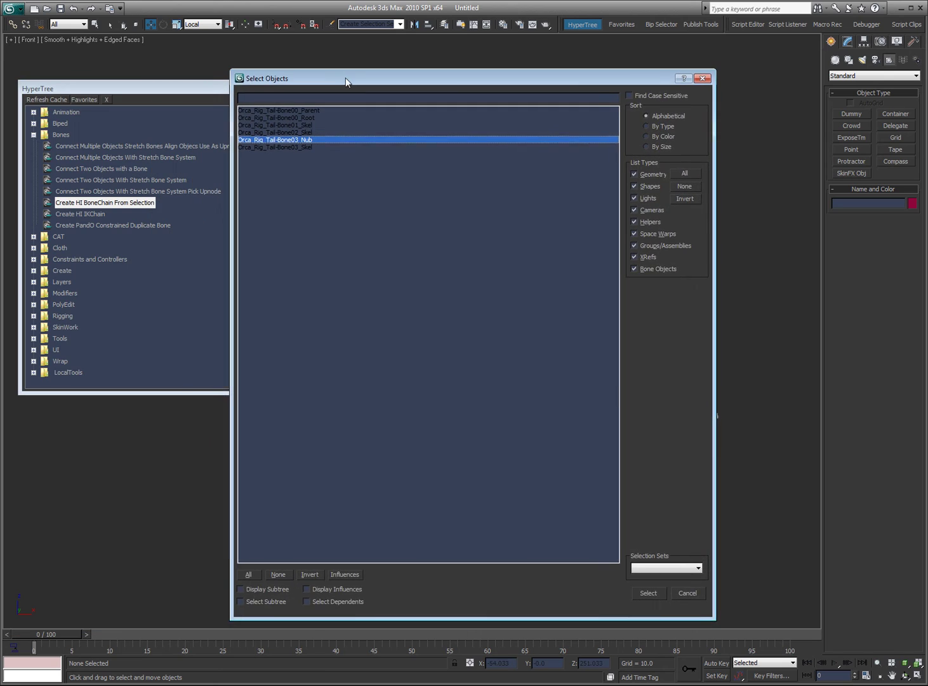
{"action": "left_click", "coordinate": [685, 589]}
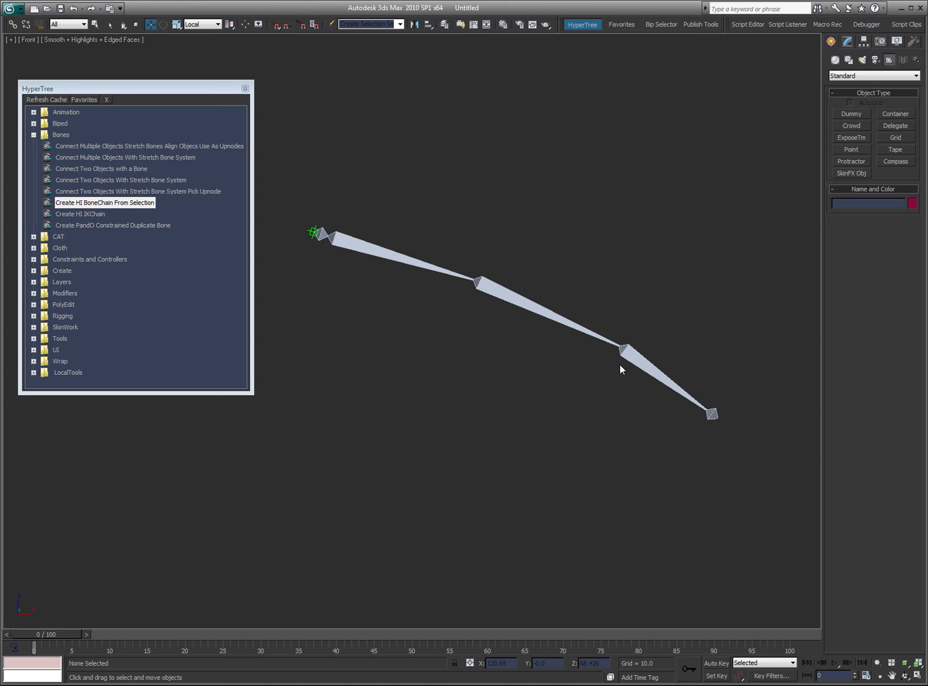
Step: Delete the whole tail bone chain and place four new Point helpers in an arc descending to the right
{"action": "left_click_drag", "start_coordinate": [321, 206], "coordinate": [747, 442]}
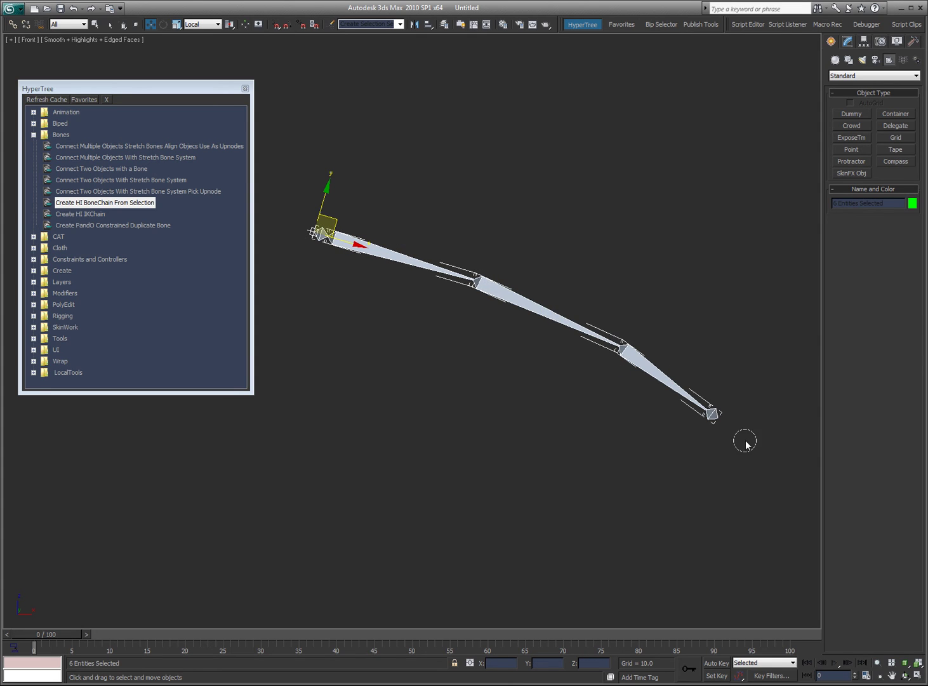
{"action": "key", "text": "Delete"}
{"action": "left_click", "coordinate": [856, 151]}
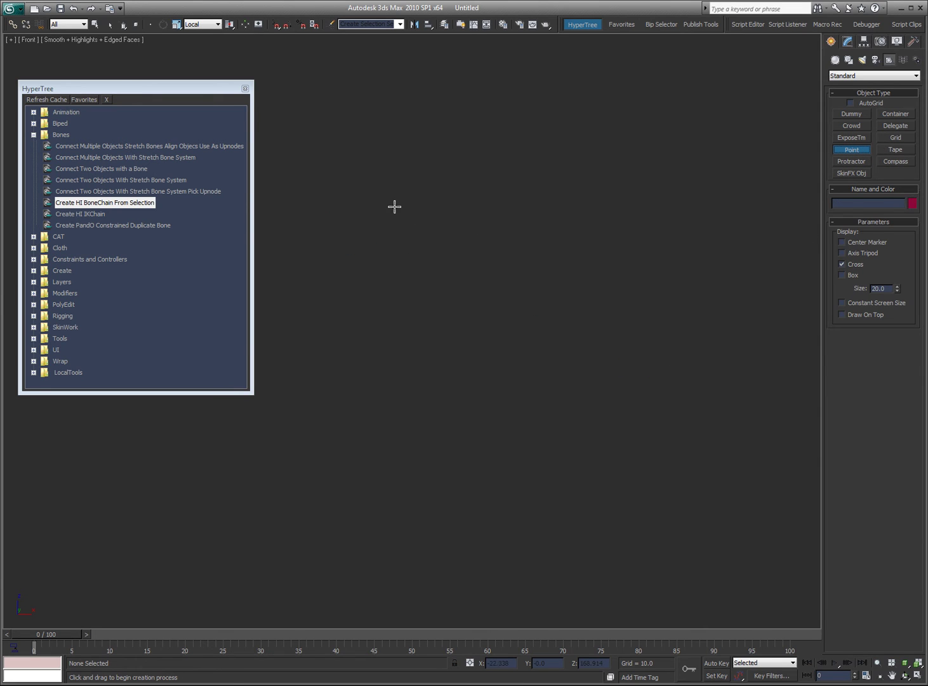
{"action": "left_click_drag", "start_coordinate": [387, 207], "coordinate": [333, 210]}
{"action": "left_click_drag", "start_coordinate": [455, 247], "coordinate": [463, 238]}
{"action": "left_click_drag", "start_coordinate": [604, 286], "coordinate": [581, 307]}
{"action": "left_click_drag", "start_coordinate": [654, 441], "coordinate": [657, 429]}
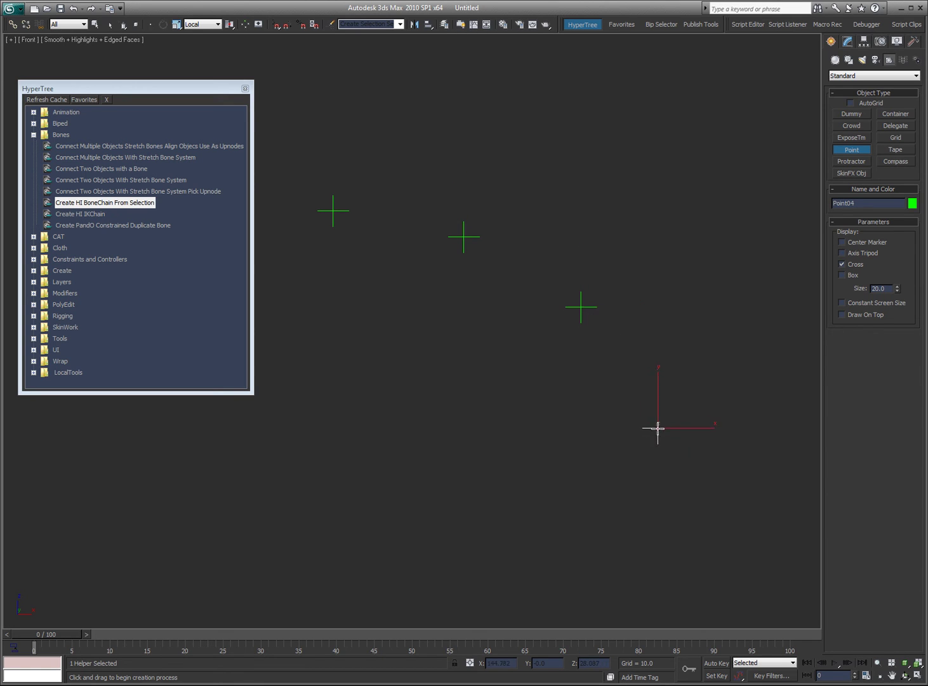
Step: Add a fifth Point helper above the arc as an upnode and link it to the leftmost helper
{"action": "mouse_move", "coordinate": [553, 132]}
{"action": "left_mouse_down"}
{"action": "mouse_move", "coordinate": [554, 96]}
{"action": "mouse_move", "coordinate": [338, 210]}
{"action": "left_mouse_up"}
{"action": "right_click", "coordinate": [601, 125]}
{"action": "key", "text": "l"}
{"action": "left_click", "coordinate": [601, 179]}
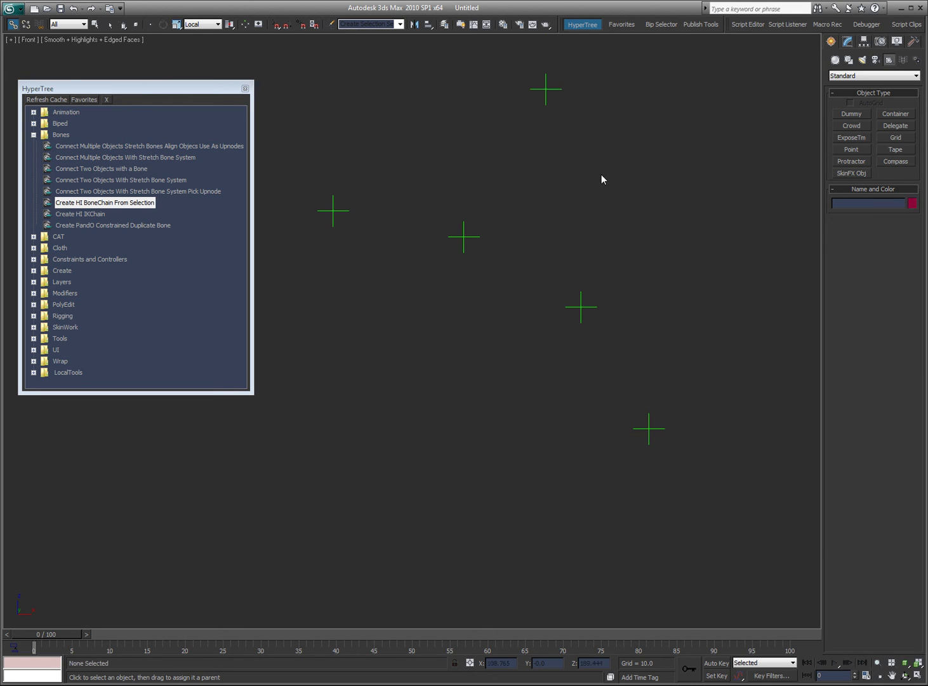
Step: Run Create HI BoneChain From Selection on the four arc helpers, starting at the leftmost, accepting Orca, Tail and bone size 8.8
{"action": "left_click", "coordinate": [334, 212]}
{"action": "left_click", "coordinate": [464, 237], "text": "ctrl"}
{"action": "left_click", "coordinate": [579, 307], "text": "ctrl"}
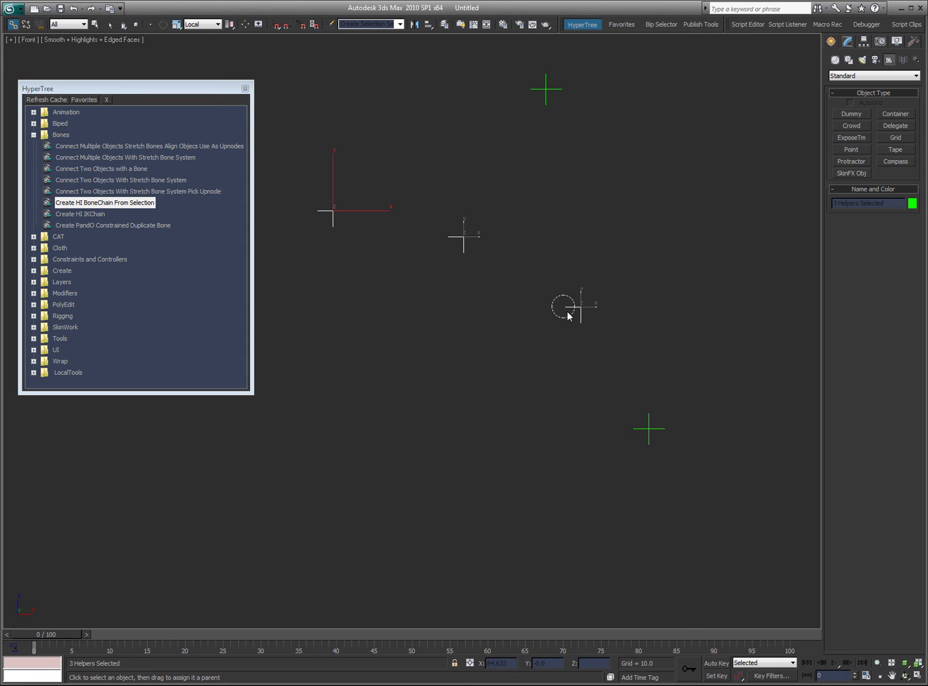
{"action": "left_click", "coordinate": [648, 427], "text": "ctrl"}
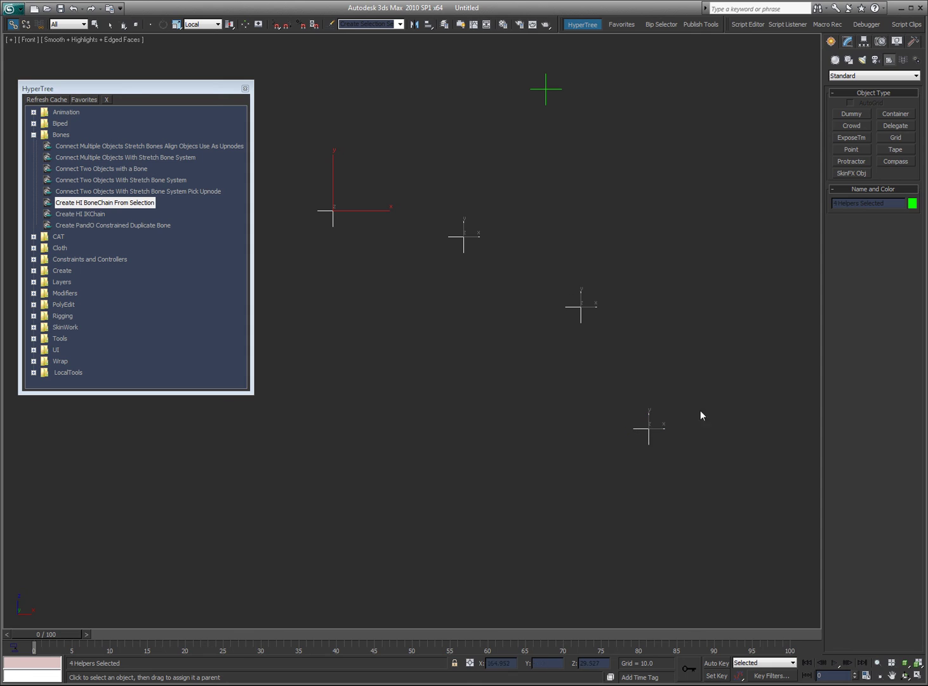
{"action": "double_click", "coordinate": [140, 205]}
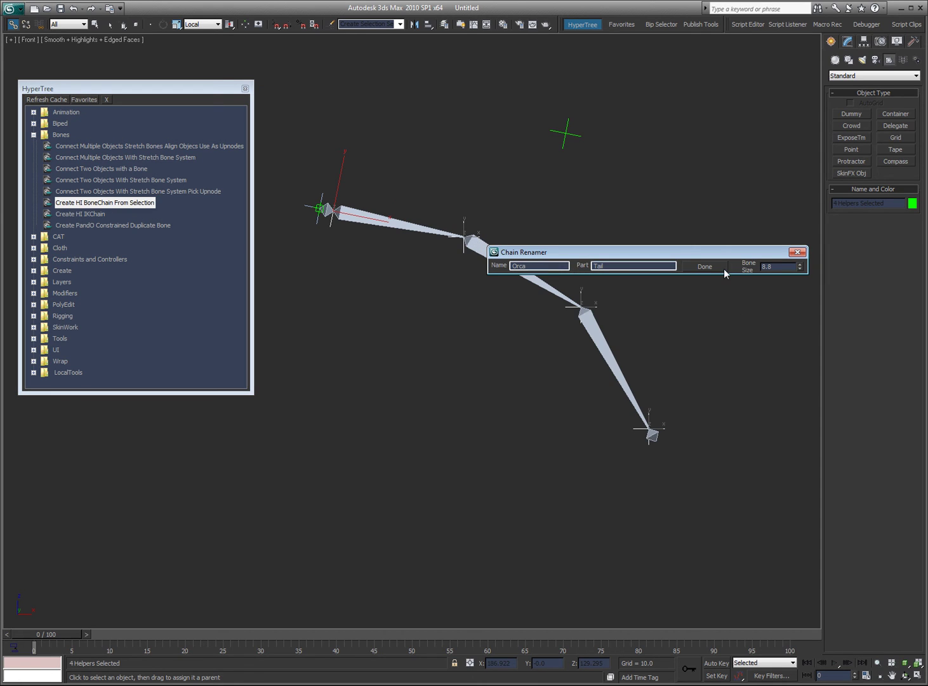
{"action": "left_click", "coordinate": [705, 267]}
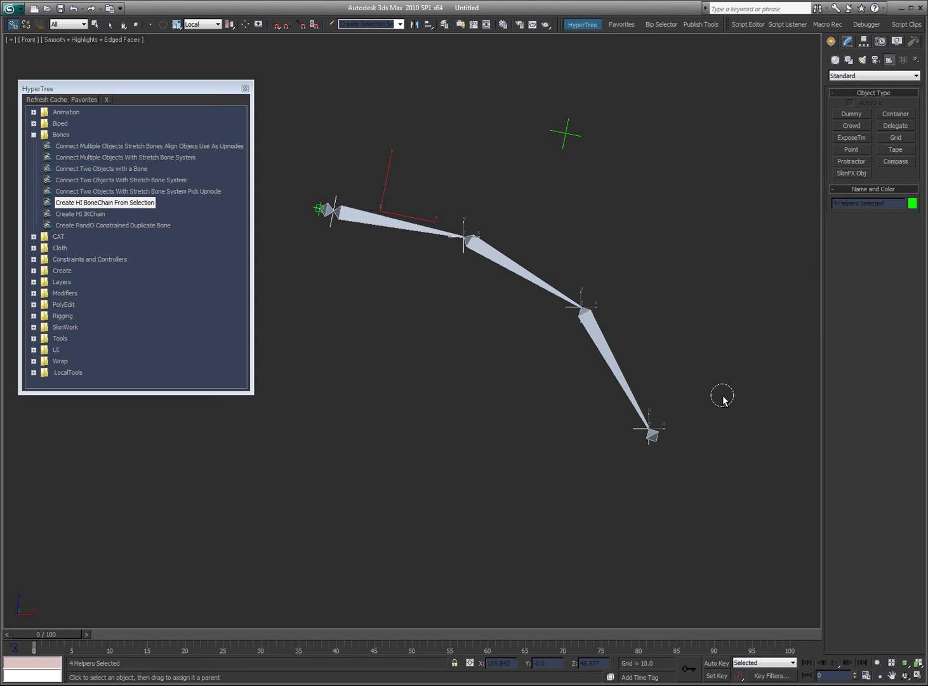
{"action": "left_click", "coordinate": [510, 380]}
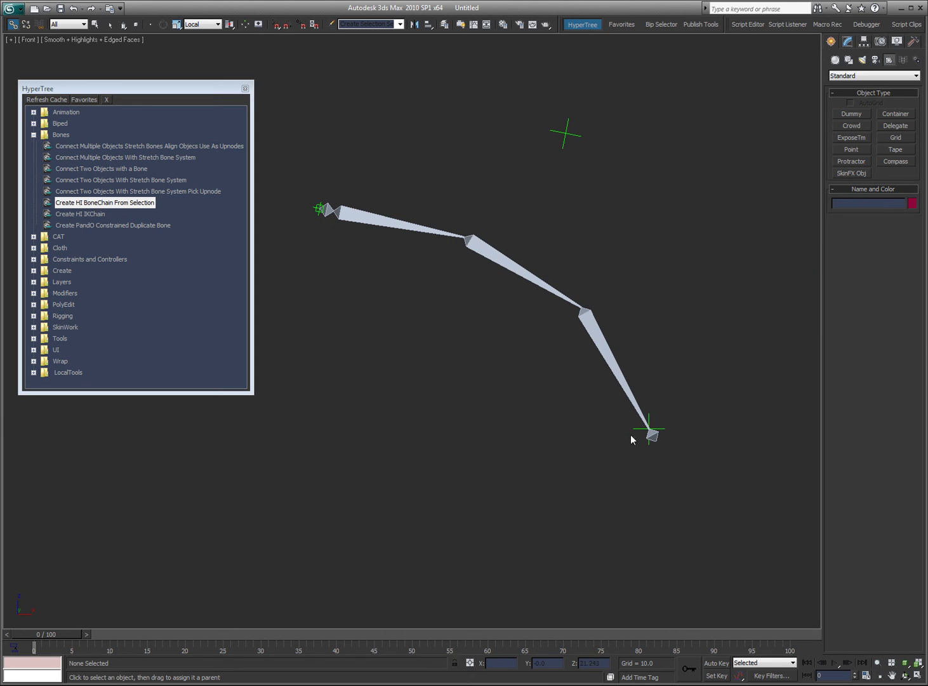
Step: Try moving the Point helper at the end of the bone chain and undo the move
{"action": "left_click", "coordinate": [648, 429]}
{"action": "key", "text": "w"}
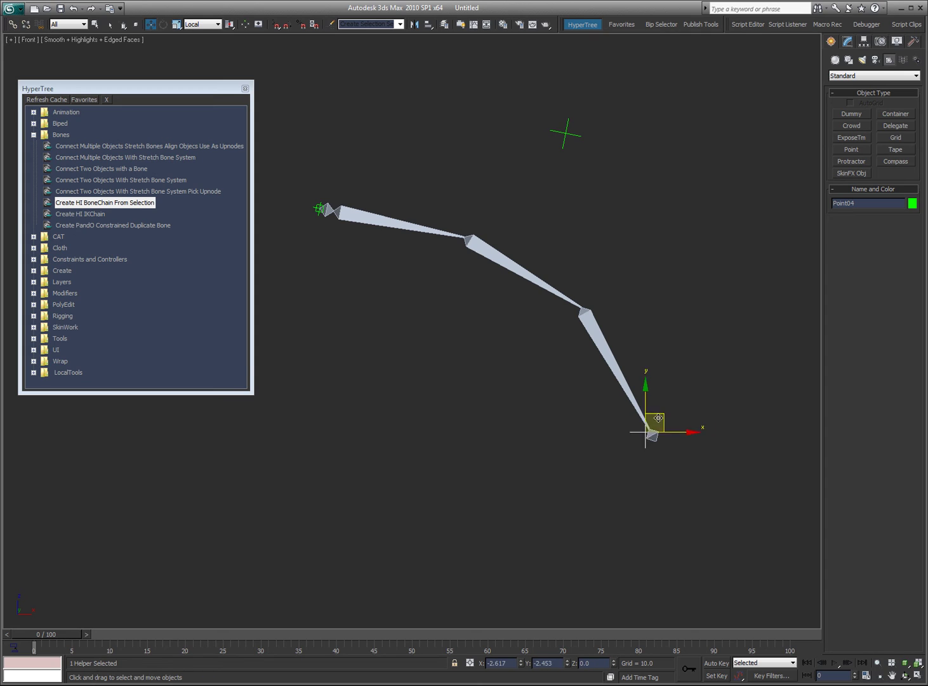
{"action": "left_click_drag", "start_coordinate": [663, 416], "coordinate": [675, 360]}
{"action": "key", "text": "ctrl+z"}
{"action": "left_click", "coordinate": [384, 245]}
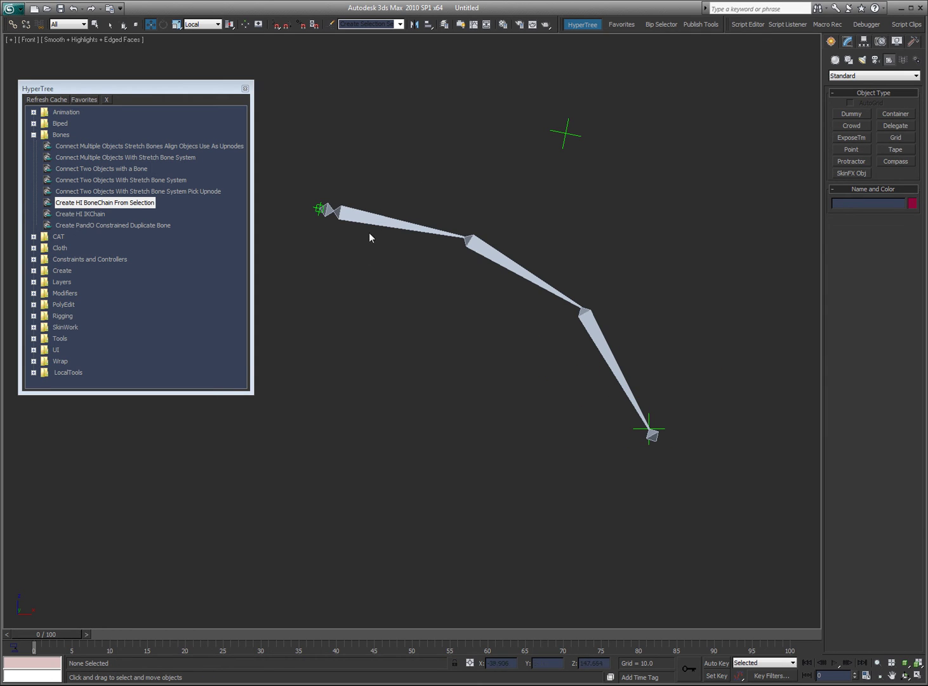
Step: Run Create HI IKChain on the first tail bone and pick the end nub as the joint that completes the chain
{"action": "left_click", "coordinate": [99, 213]}
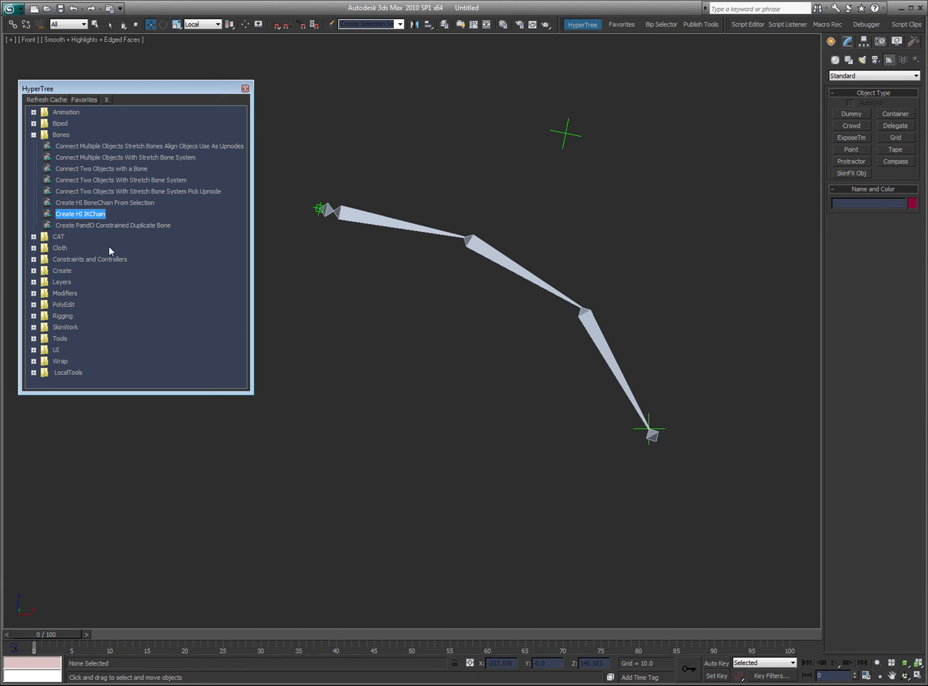
{"action": "left_click", "coordinate": [389, 222]}
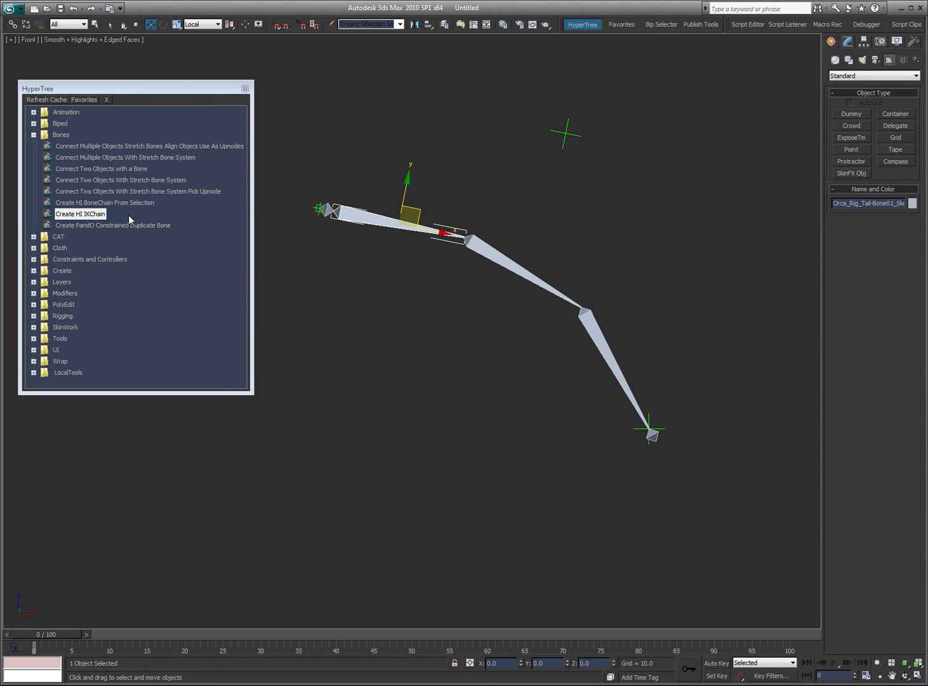
{"action": "key", "text": "j"}
{"action": "left_click", "coordinate": [373, 175]}
{"action": "left_click", "coordinate": [360, 221]}
{"action": "double_click", "coordinate": [77, 214]}
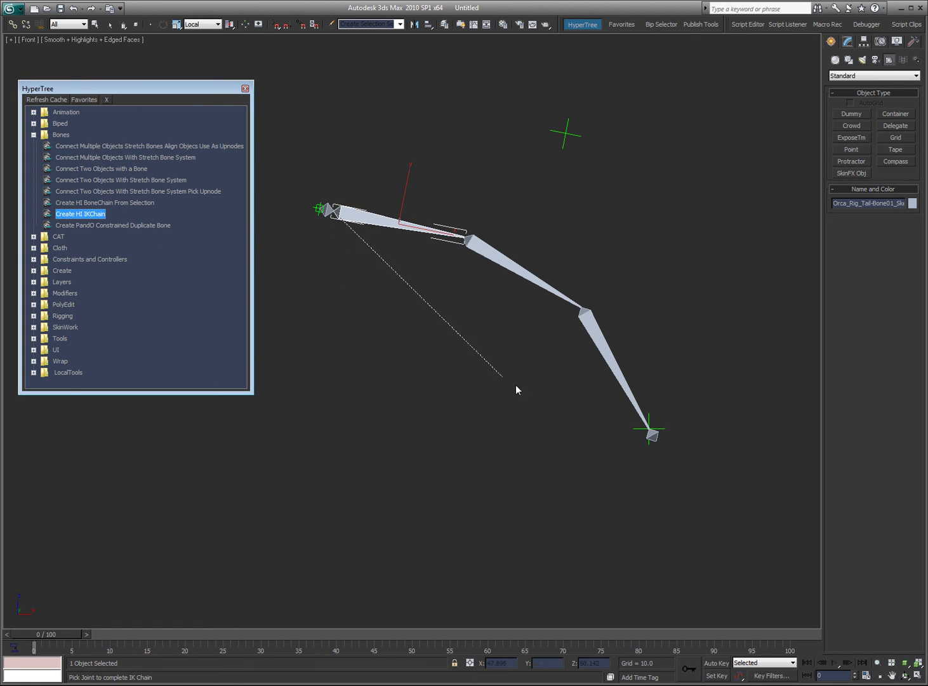
{"action": "left_click", "coordinate": [652, 436]}
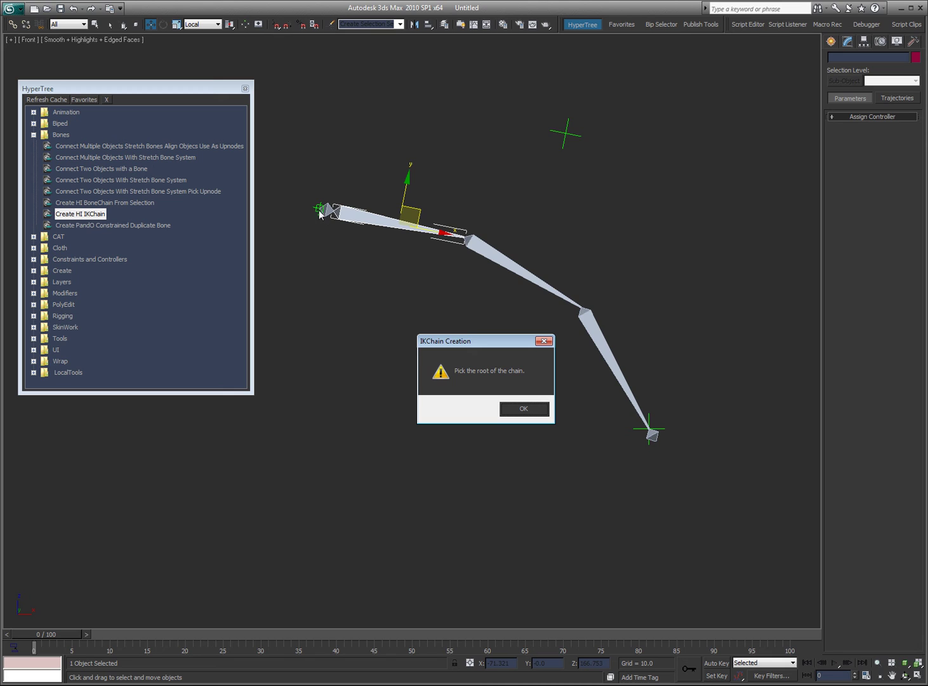
Step: Pick the chain's parent helper as the root, the end Point helper as the control object and the helper above as the Master Upnode
{"action": "left_click", "coordinate": [517, 408]}
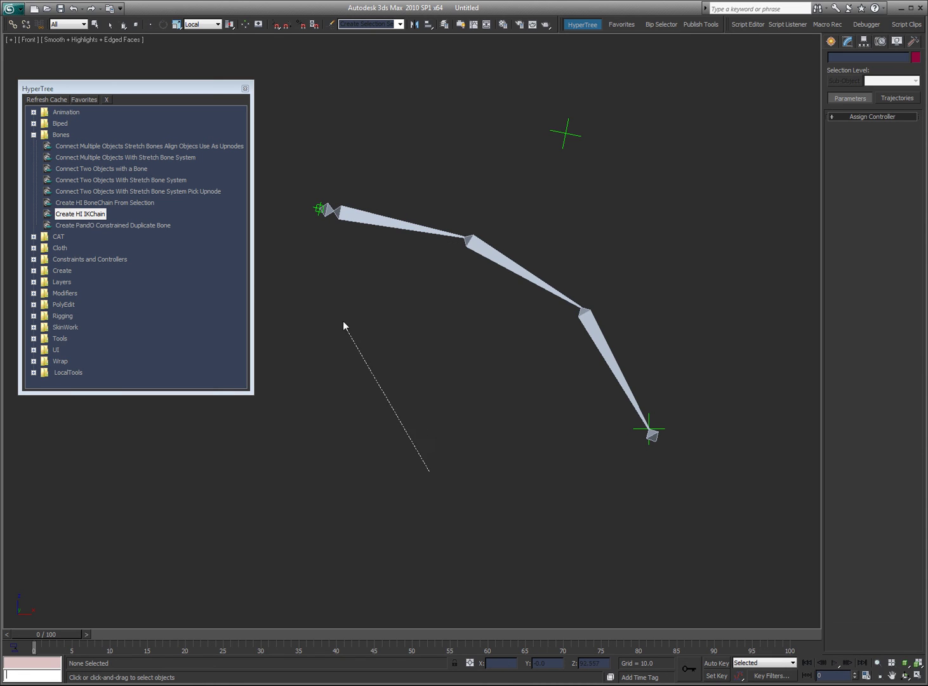
{"action": "left_click", "coordinate": [315, 208]}
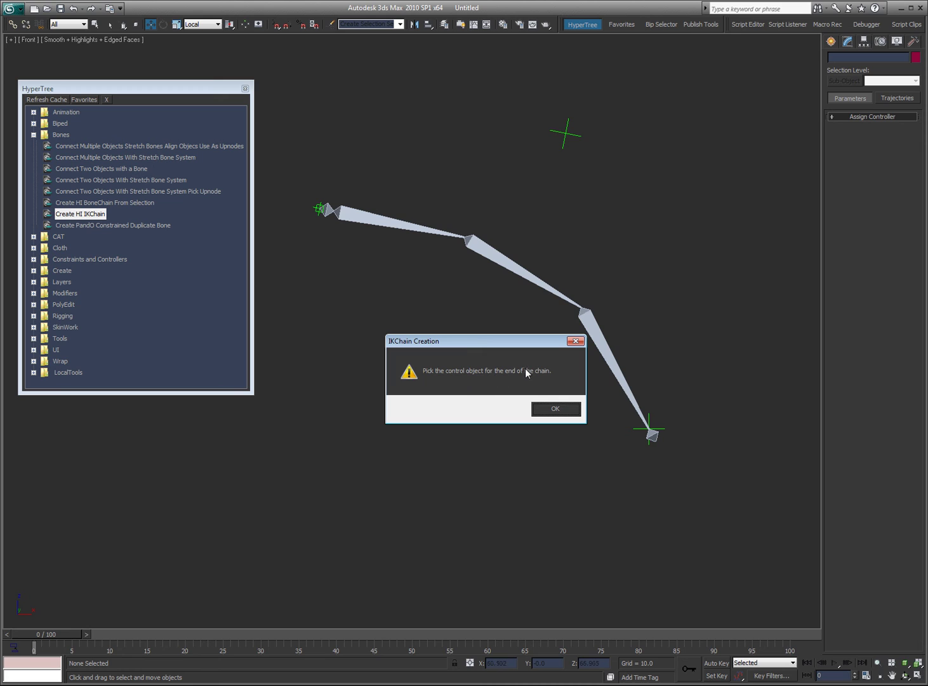
{"action": "left_click", "coordinate": [547, 408]}
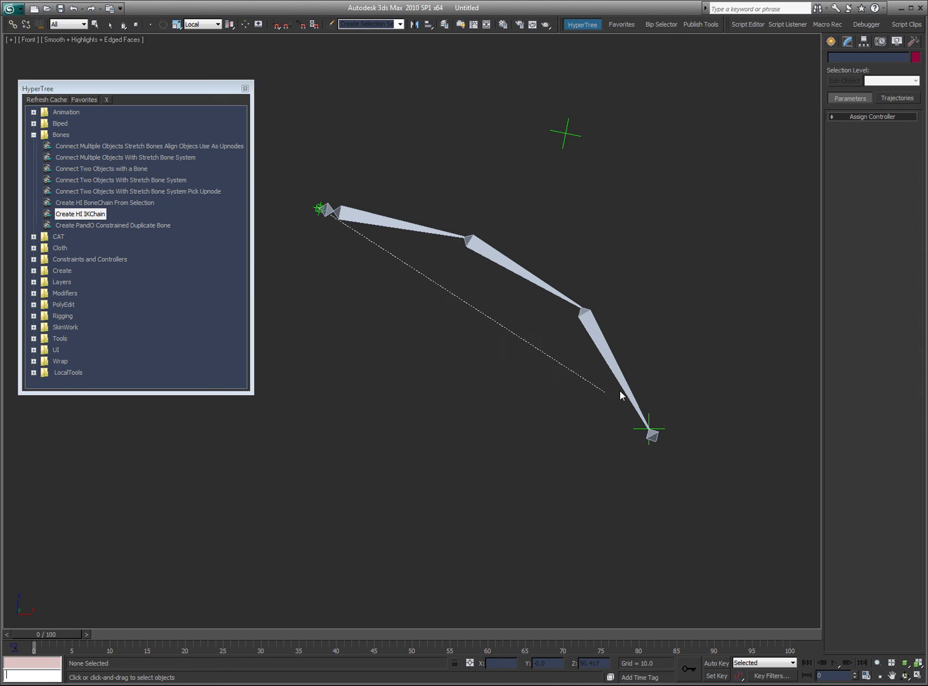
{"action": "left_click", "coordinate": [655, 428]}
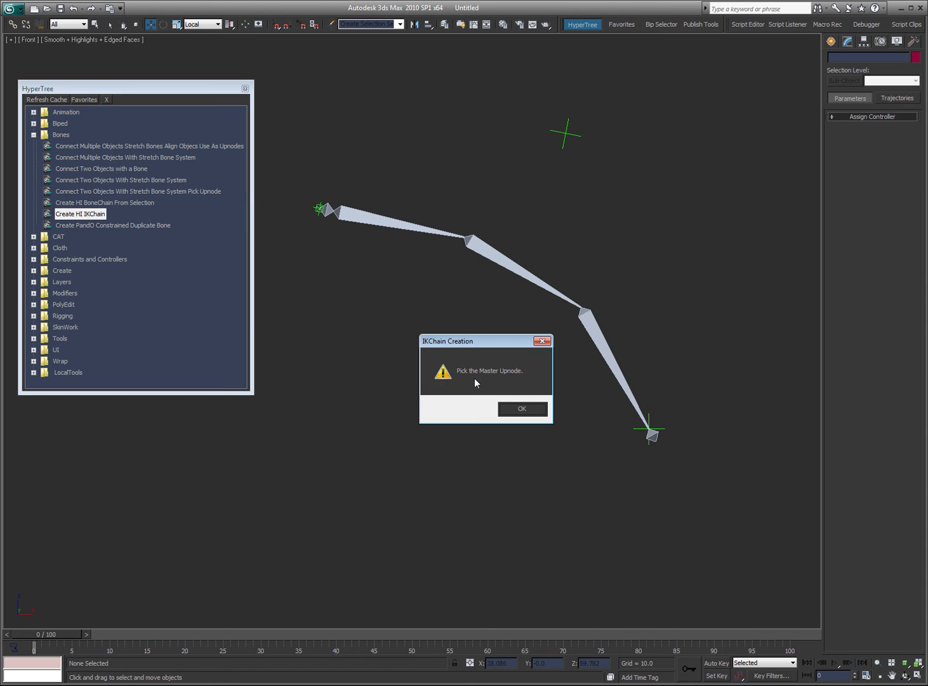
{"action": "left_click", "coordinate": [528, 408]}
{"action": "left_click", "coordinate": [565, 131]}
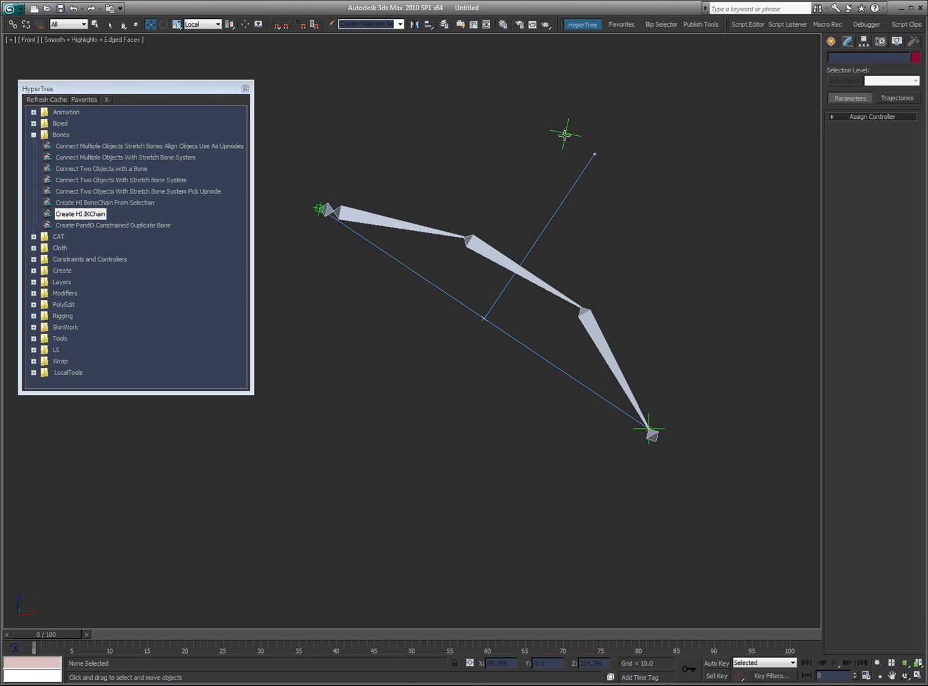
Step: Try moving the parent helper at the root of the IK chain and cancel the move
{"action": "left_click", "coordinate": [319, 208]}
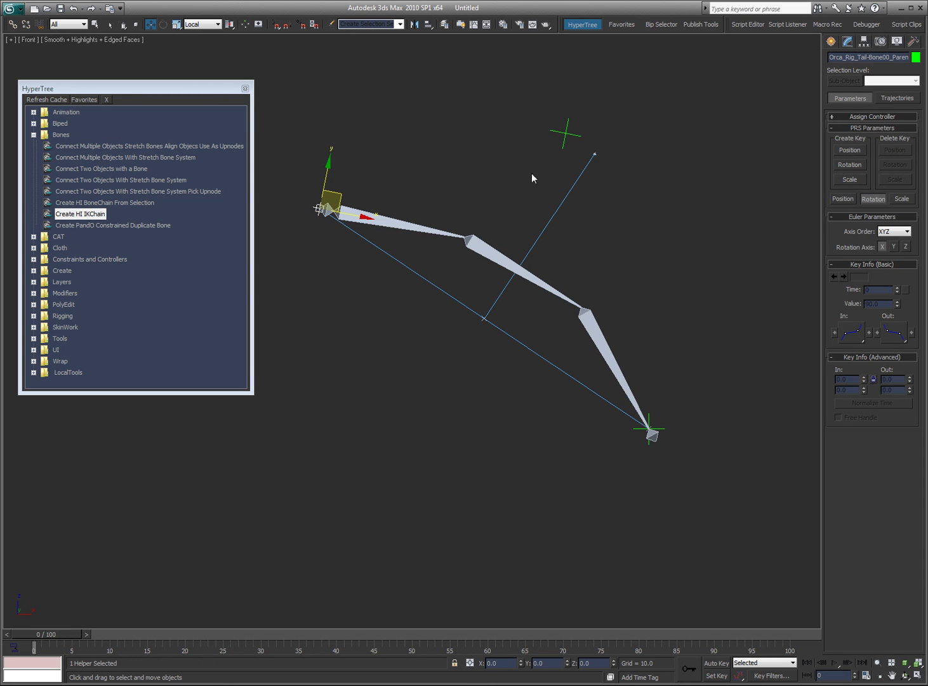
{"action": "left_click_drag", "start_coordinate": [334, 198], "coordinate": [355, 257]}
{"action": "right_click", "coordinate": [356, 257]}
Step: Link the upnode helper above the chain to the root's parent helper
{"action": "left_click", "coordinate": [549, 151]}
{"action": "left_click", "coordinate": [561, 134]}
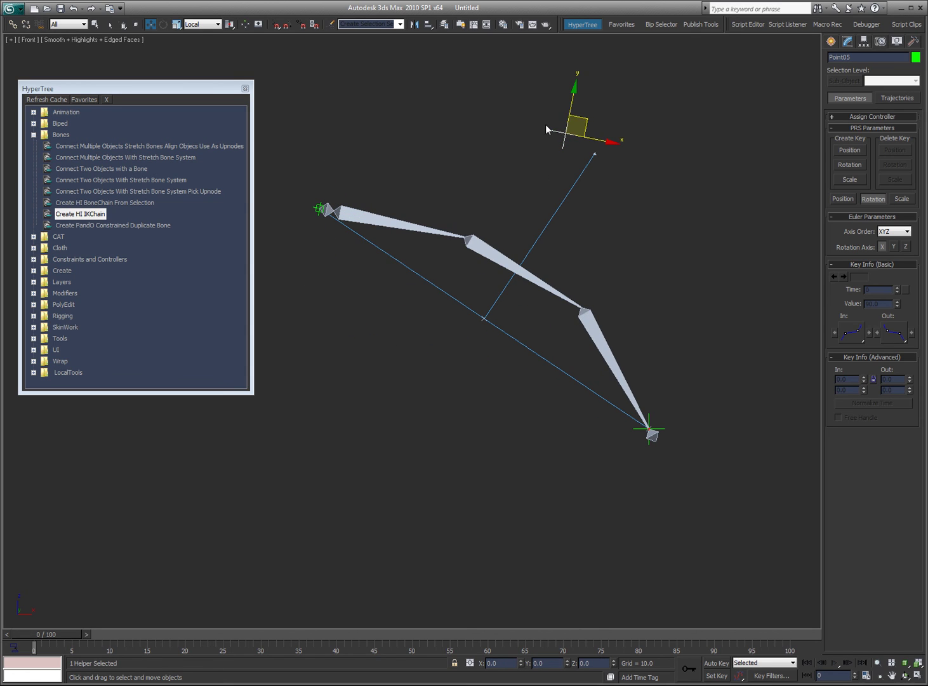
{"action": "key", "text": "k"}
{"action": "left_click_drag", "start_coordinate": [561, 133], "coordinate": [313, 208]}
Step: Test the linked upnode by moving the root's parent helper along its local Z axis in an orthographic view, and cancel the move
{"action": "left_click", "coordinate": [313, 207]}
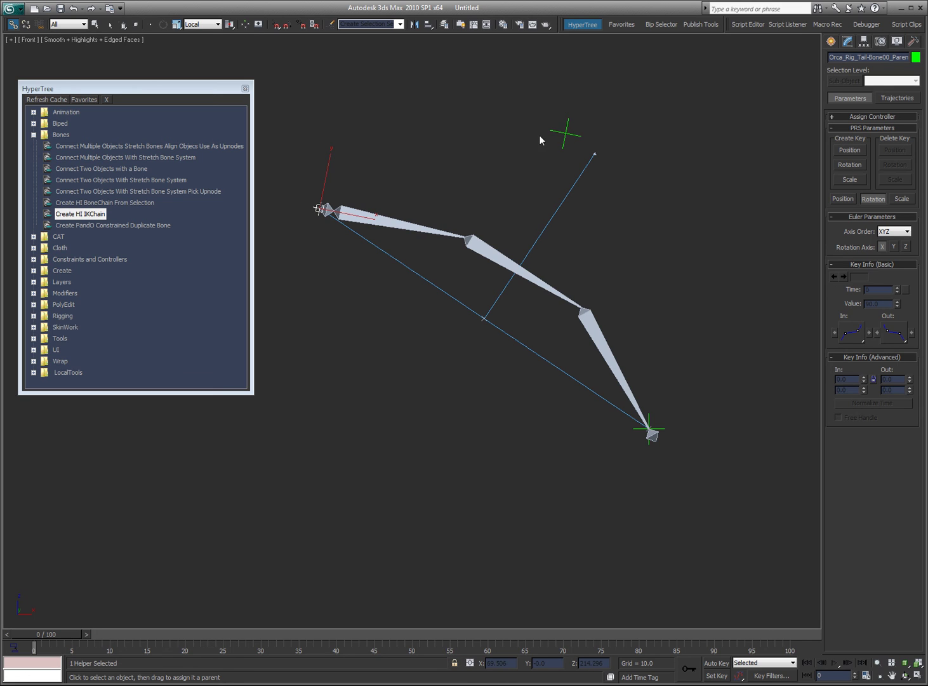
{"action": "middle_click_drag", "start_coordinate": [451, 297], "coordinate": [421, 367], "text": "alt"}
{"action": "key", "text": "w"}
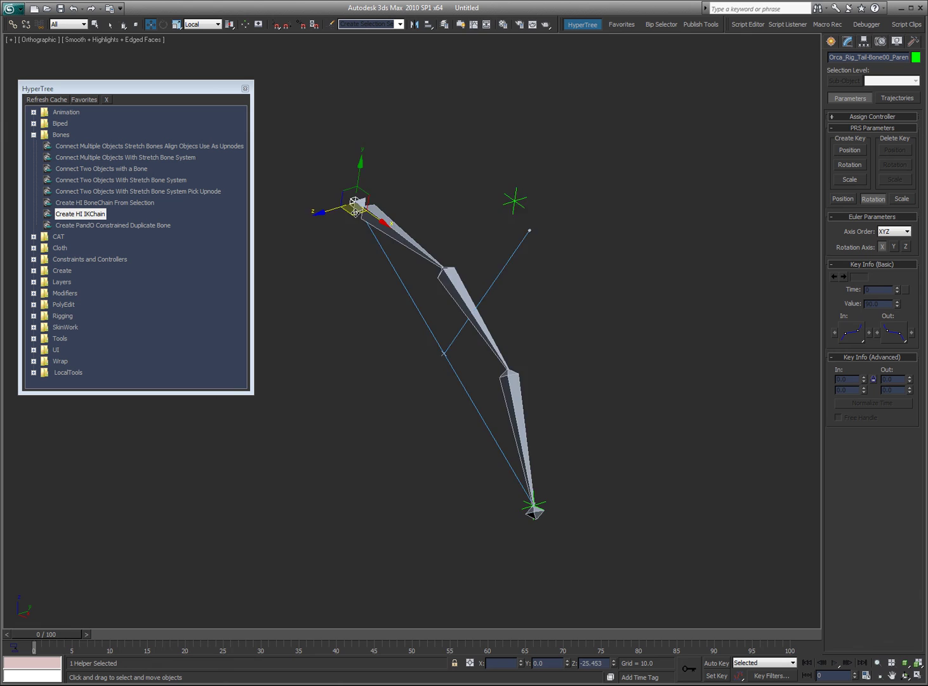
{"action": "left_click_drag", "start_coordinate": [356, 212], "coordinate": [501, 262]}
{"action": "right_click", "coordinate": [501, 262]}
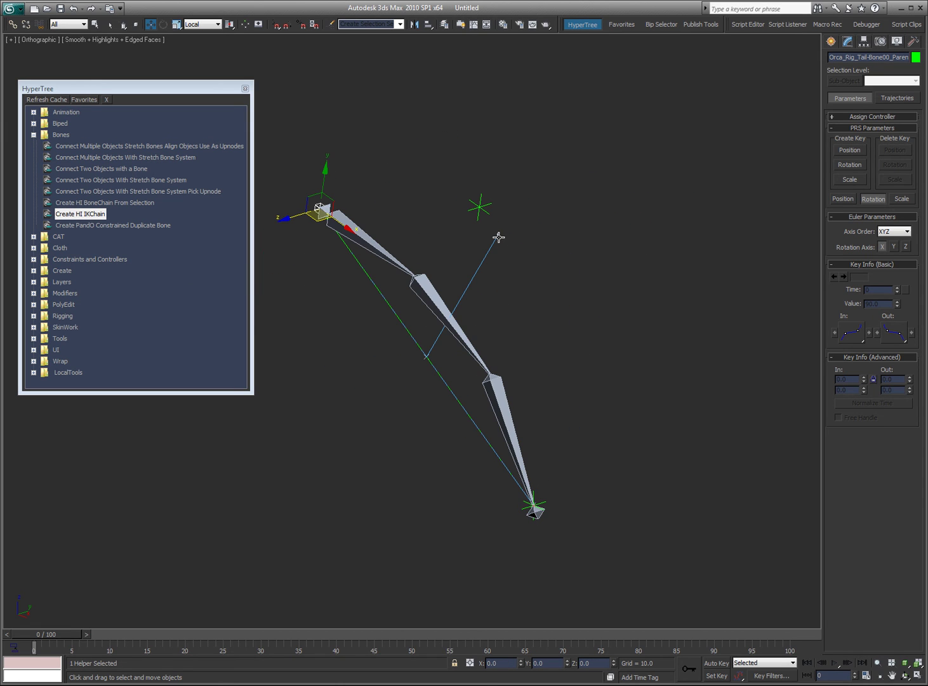
Step: Try moving the IK chain's LookAt-constrained upnode helper and cancel the move
{"action": "left_click", "coordinate": [498, 238]}
{"action": "left_click_drag", "start_coordinate": [448, 305], "coordinate": [424, 356]}
{"action": "right_click", "coordinate": [424, 355]}
Step: Test the IK chain in the Front view by moving the end Point helper around in its XY plane, and cancel the move
{"action": "key", "text": "f"}
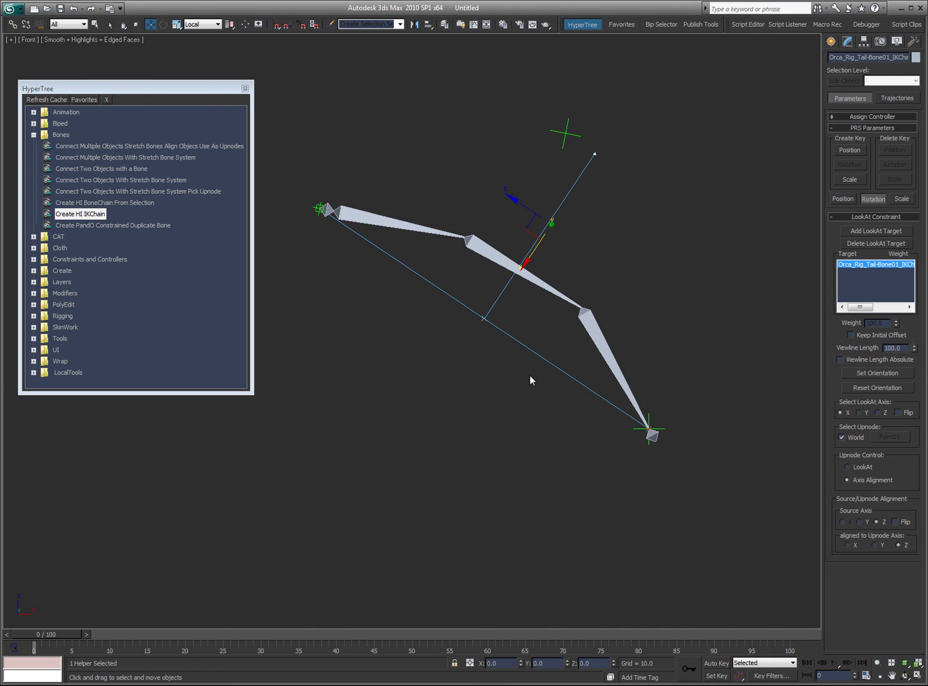
{"action": "left_click", "coordinate": [590, 464]}
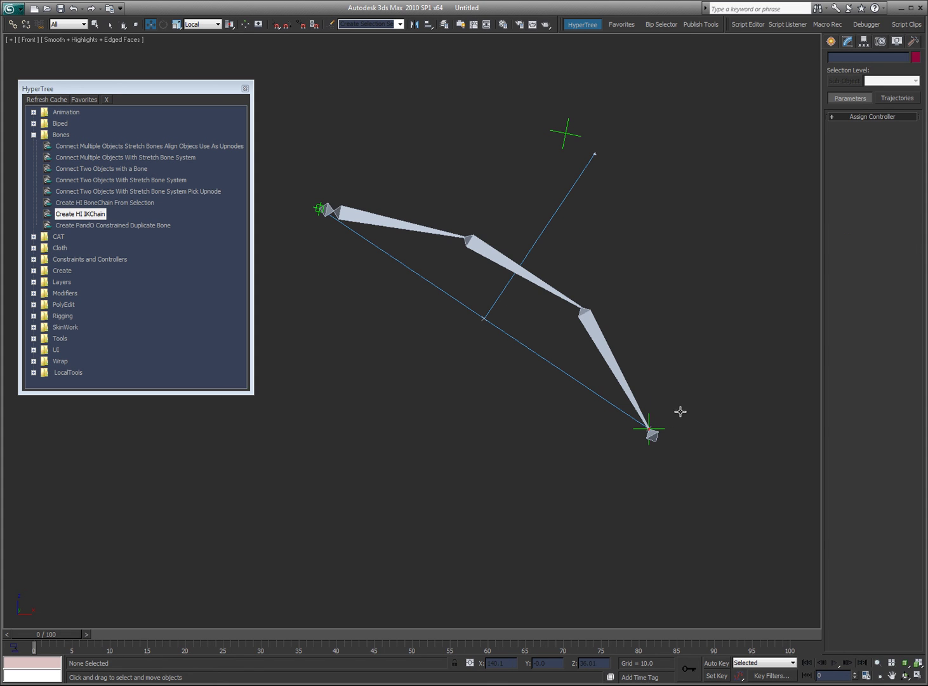
{"action": "left_click", "coordinate": [659, 426]}
{"action": "mouse_move", "coordinate": [662, 408]}
{"action": "left_mouse_down"}
{"action": "mouse_move", "coordinate": [449, 265]}
{"action": "mouse_move", "coordinate": [554, 251]}
{"action": "mouse_move", "coordinate": [608, 216]}
{"action": "mouse_move", "coordinate": [676, 253]}
{"action": "mouse_move", "coordinate": [646, 370]}
{"action": "mouse_move", "coordinate": [651, 412]}
{"action": "left_mouse_up"}
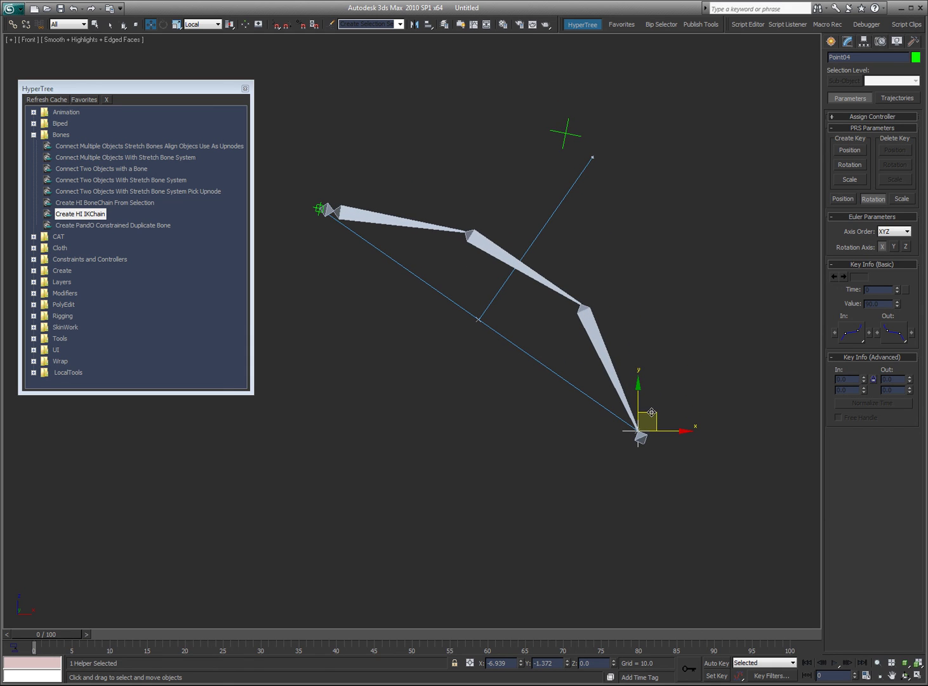
{"action": "left_click_drag", "start_coordinate": [652, 412], "coordinate": [703, 444]}
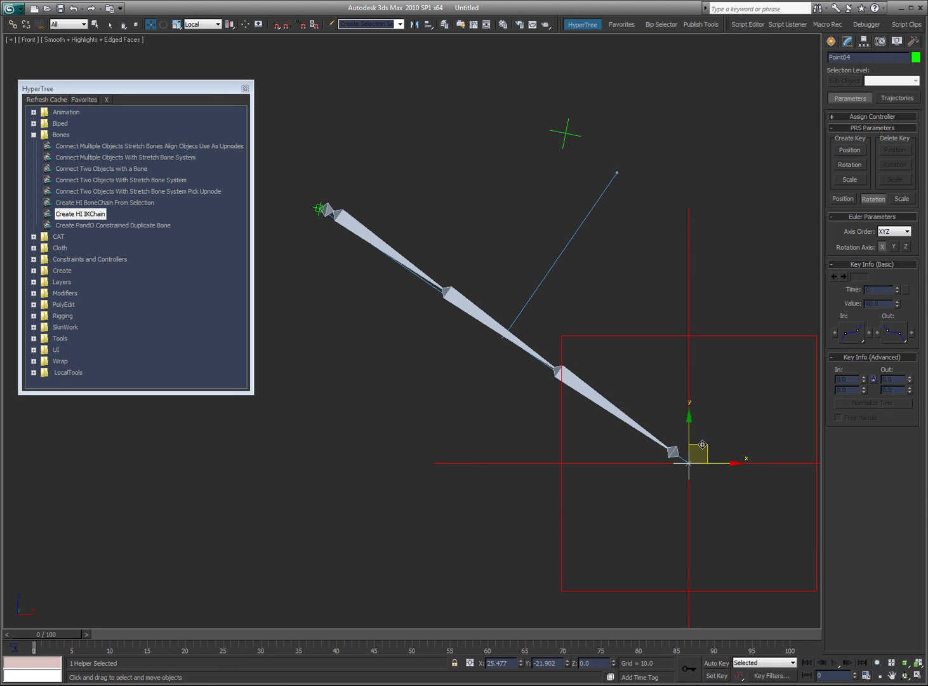
{"action": "left_click_drag", "start_coordinate": [703, 444], "coordinate": [685, 431]}
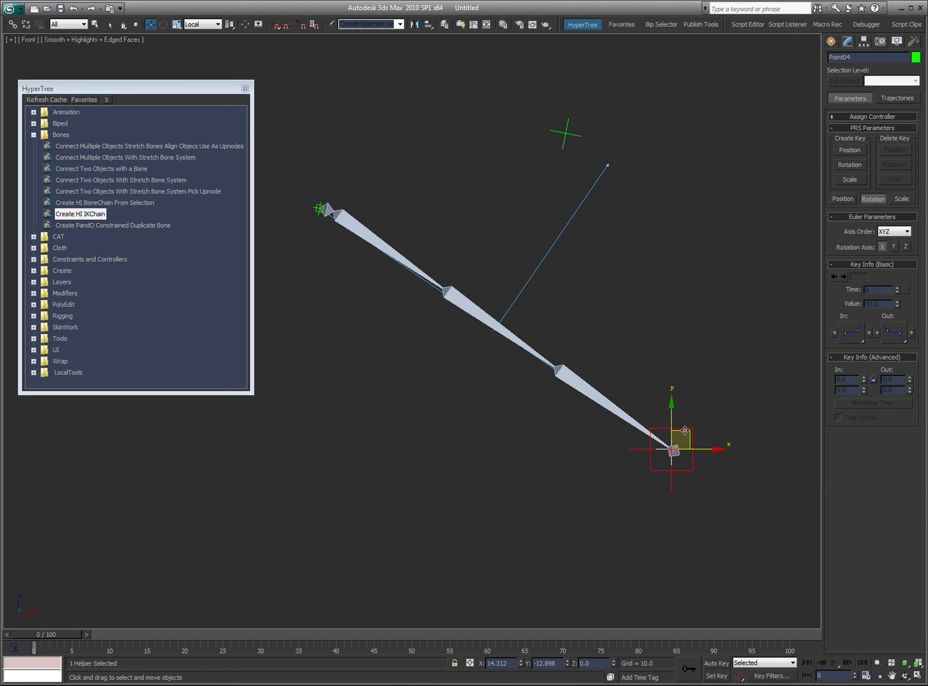
{"action": "left_click_drag", "start_coordinate": [685, 431], "coordinate": [576, 389]}
{"action": "right_click", "coordinate": [576, 390]}
Step: Test the chain's bending by moving the end Point helper in its YZ plane in an orthographic view, and cancel the move
{"action": "middle_click_drag", "start_coordinate": [668, 366], "coordinate": [594, 374], "text": "alt"}
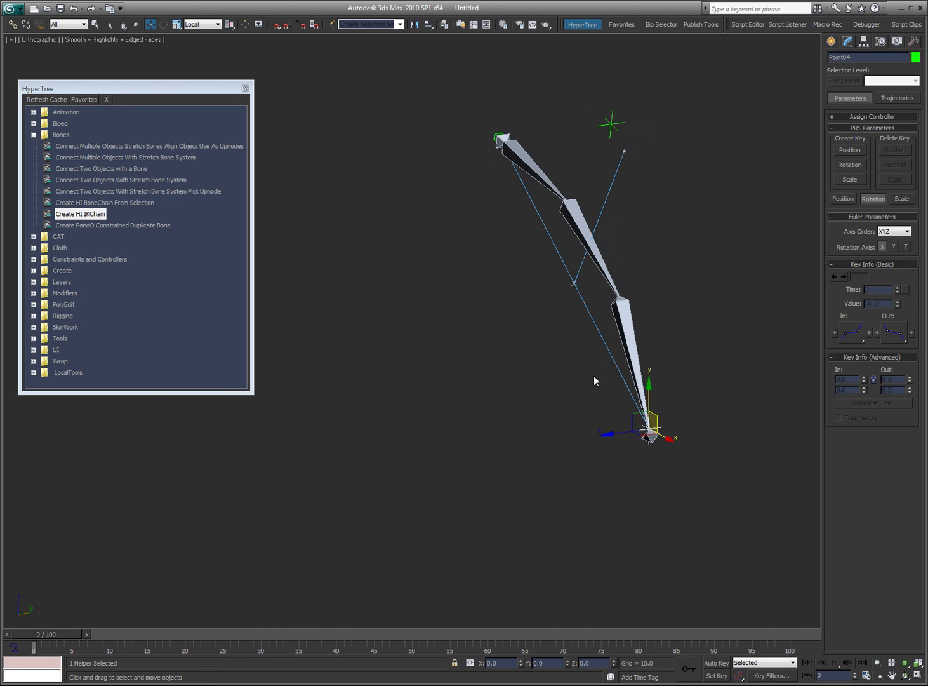
{"action": "left_click_drag", "start_coordinate": [631, 418], "coordinate": [663, 313]}
{"action": "right_click", "coordinate": [661, 313]}
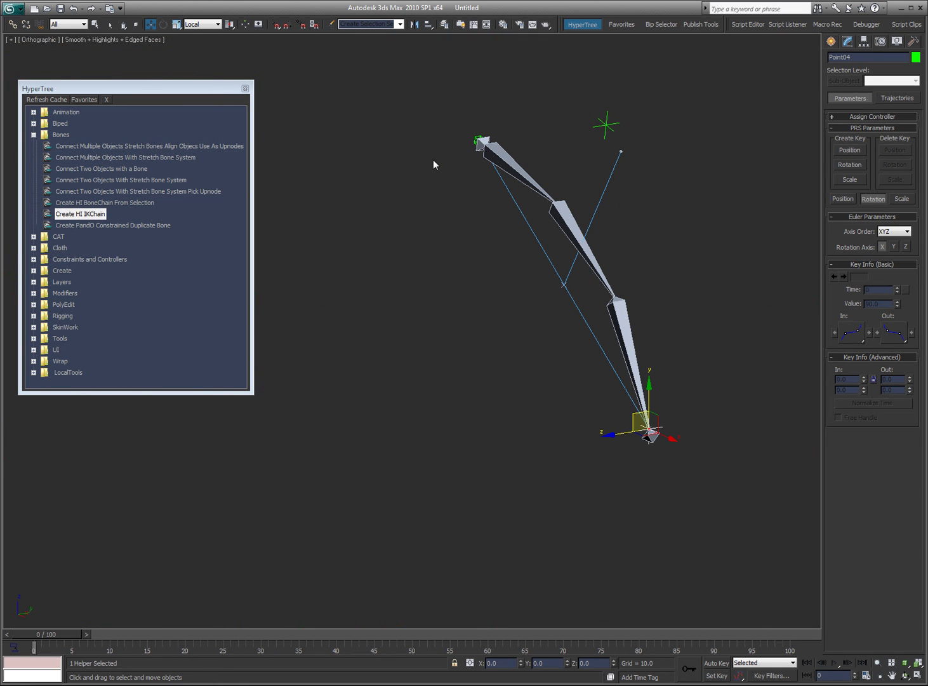
Step: Create a PandO constrained duplicate of the chain's middle bone in the wireframe Front view
{"action": "left_click", "coordinate": [678, 239]}
{"action": "key", "text": "f"}
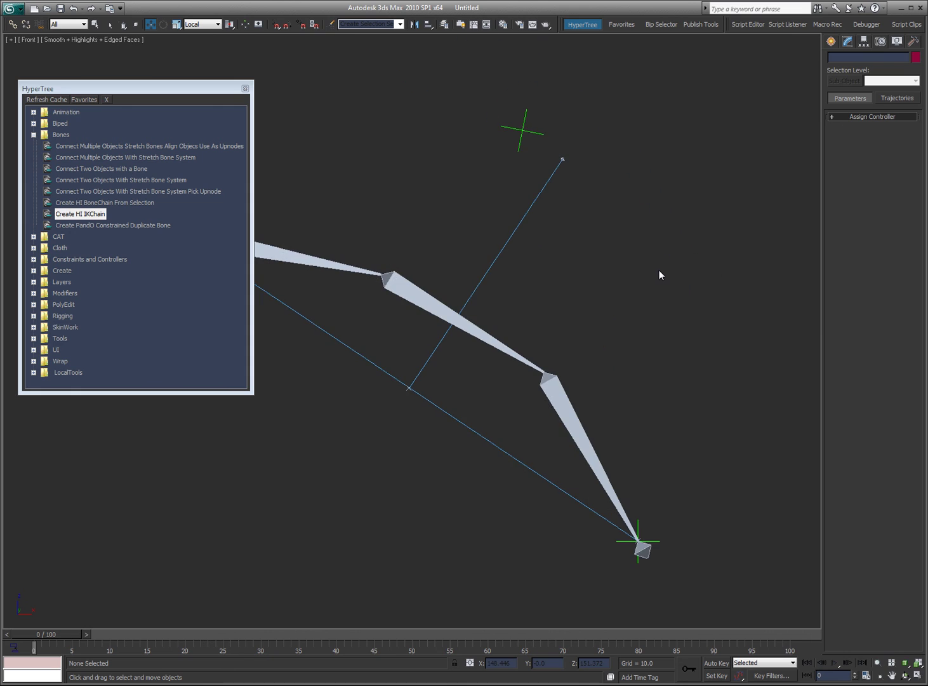
{"action": "middle_click_drag", "start_coordinate": [609, 291], "coordinate": [708, 262]}
{"action": "key", "text": "F3"}
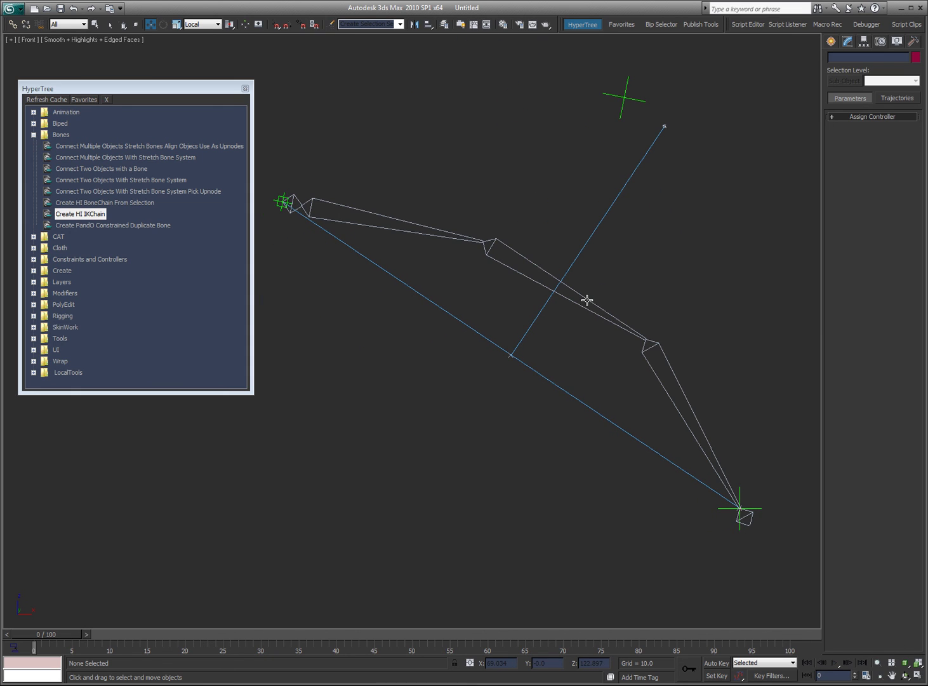
{"action": "left_click", "coordinate": [586, 301]}
{"action": "double_click", "coordinate": [133, 226]}
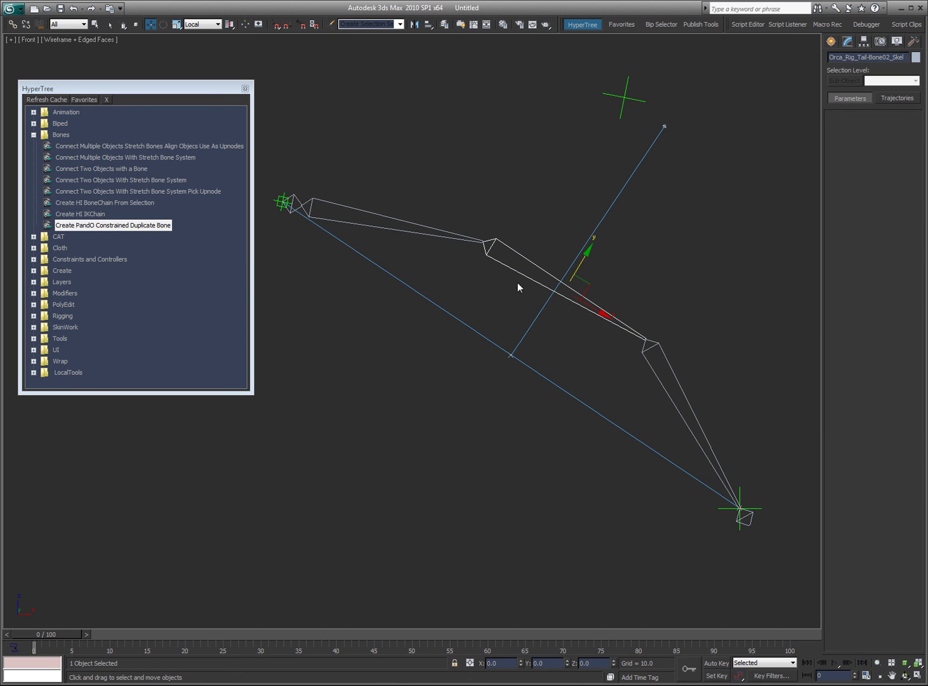
Step: Test the duplicate bone by moving the end Point helper, cancel the move, and select the duplicate to inspect its Orientation Constraint
{"action": "left_click", "coordinate": [756, 509]}
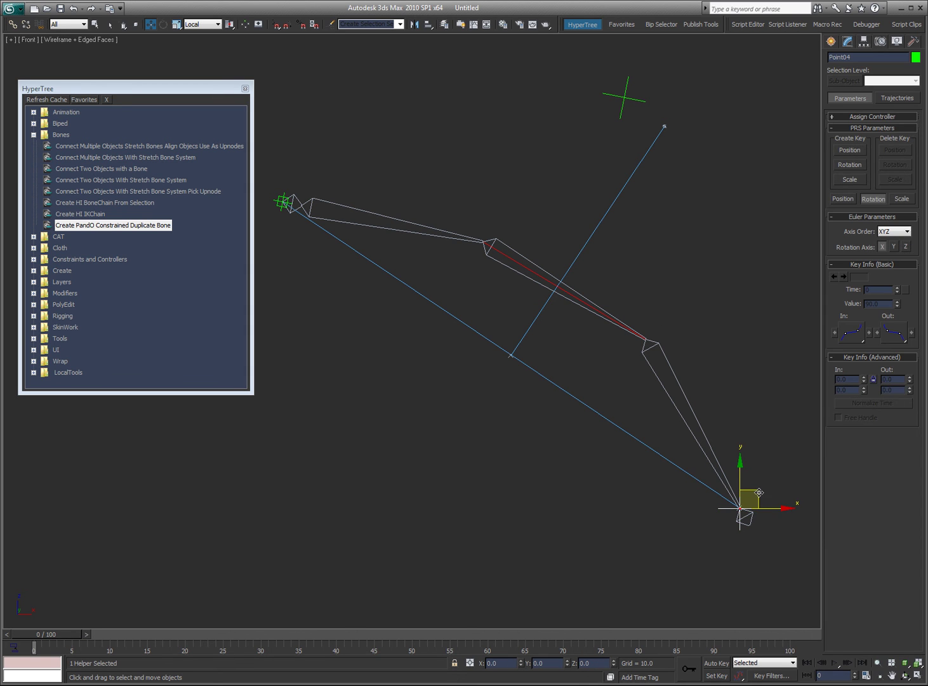
{"action": "left_click_drag", "start_coordinate": [759, 493], "coordinate": [538, 268]}
{"action": "right_click", "coordinate": [538, 268]}
{"action": "left_click", "coordinate": [507, 255]}
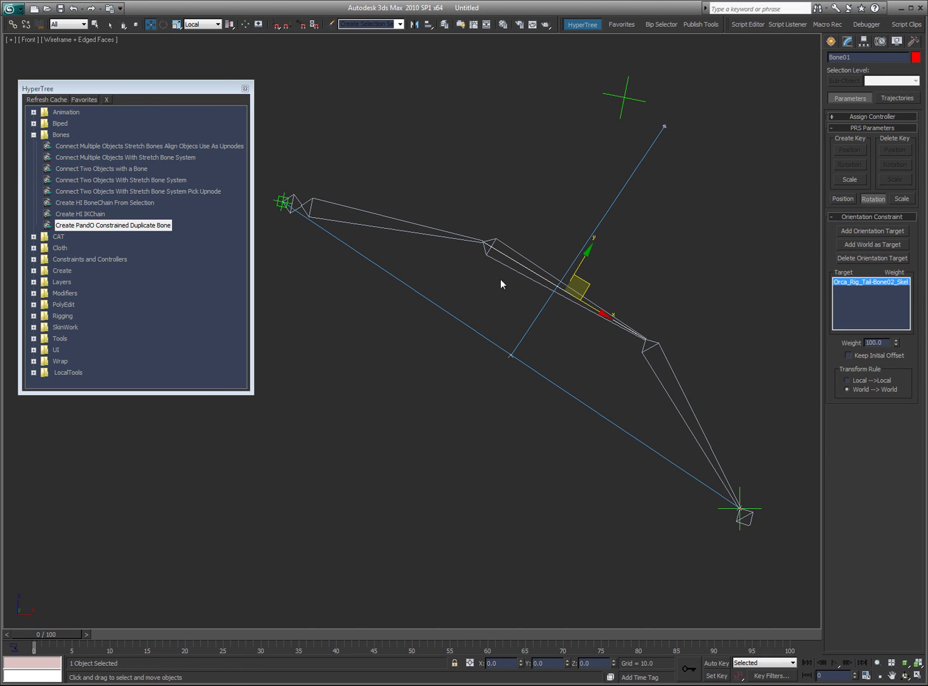